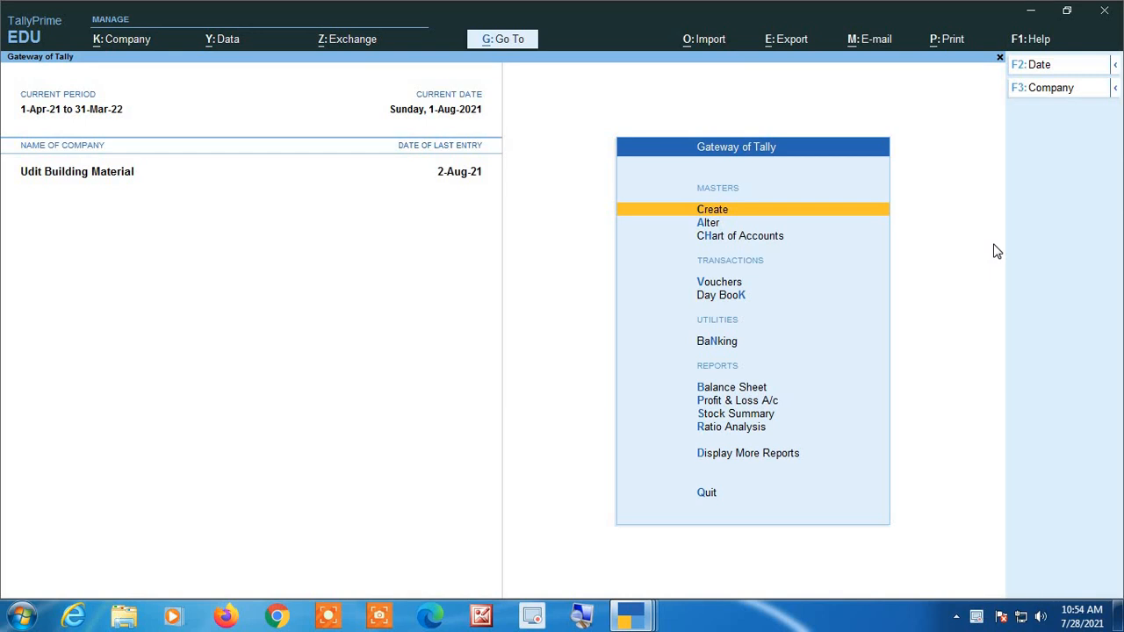
Open voucher entry for Udit Building Material and switch to a new purchase voucher.
key(Down)
key(Down)
key(Down)
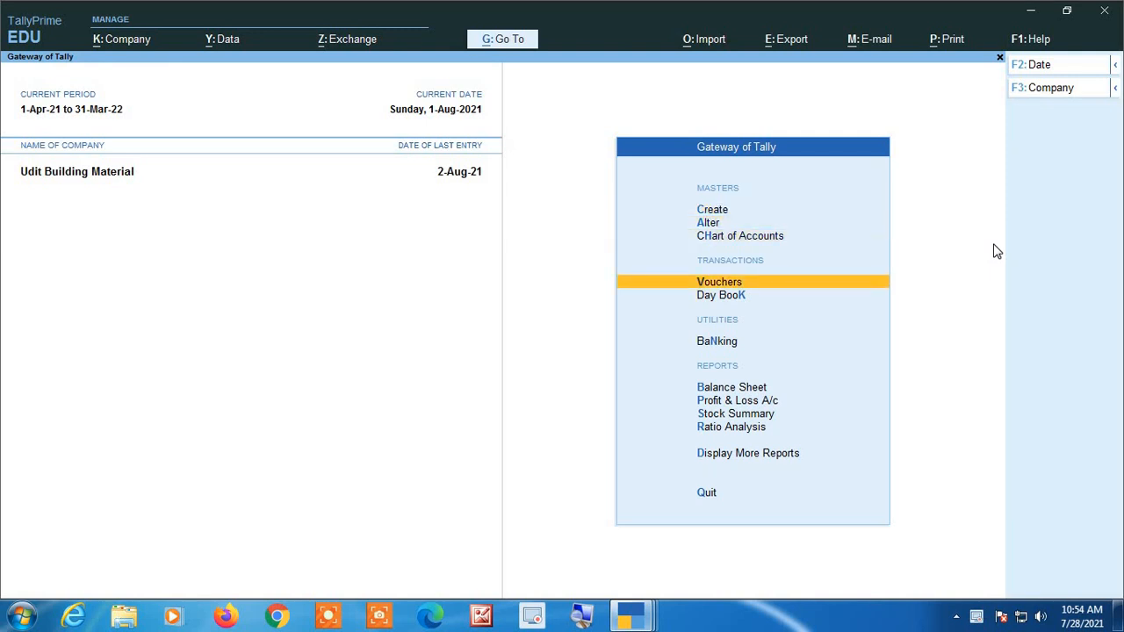
key(Return)
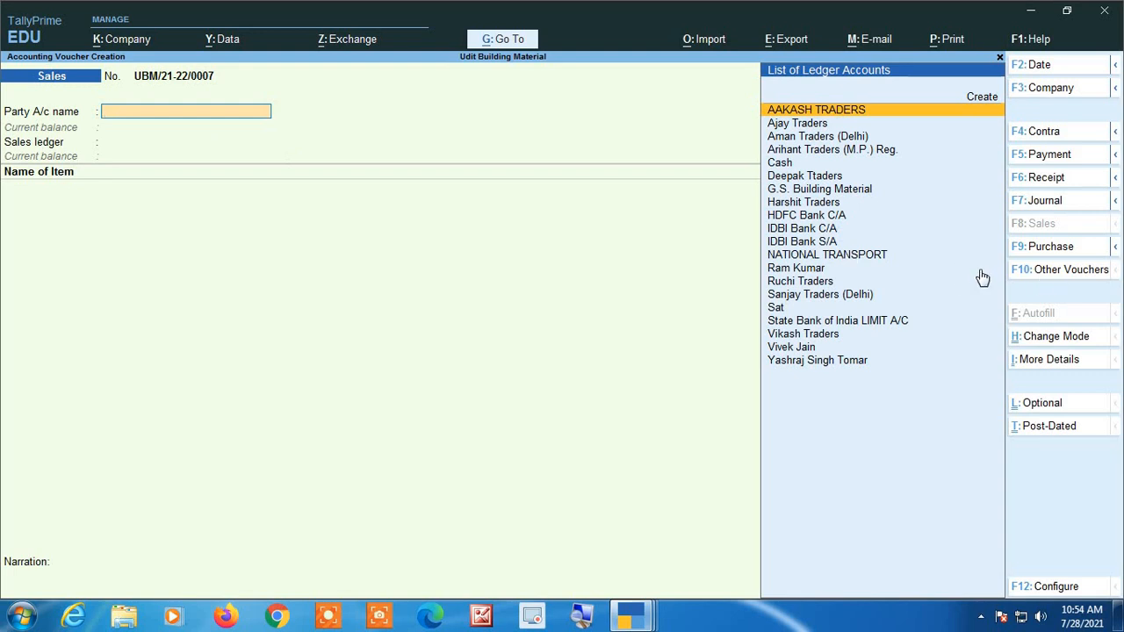
click(1050, 248)
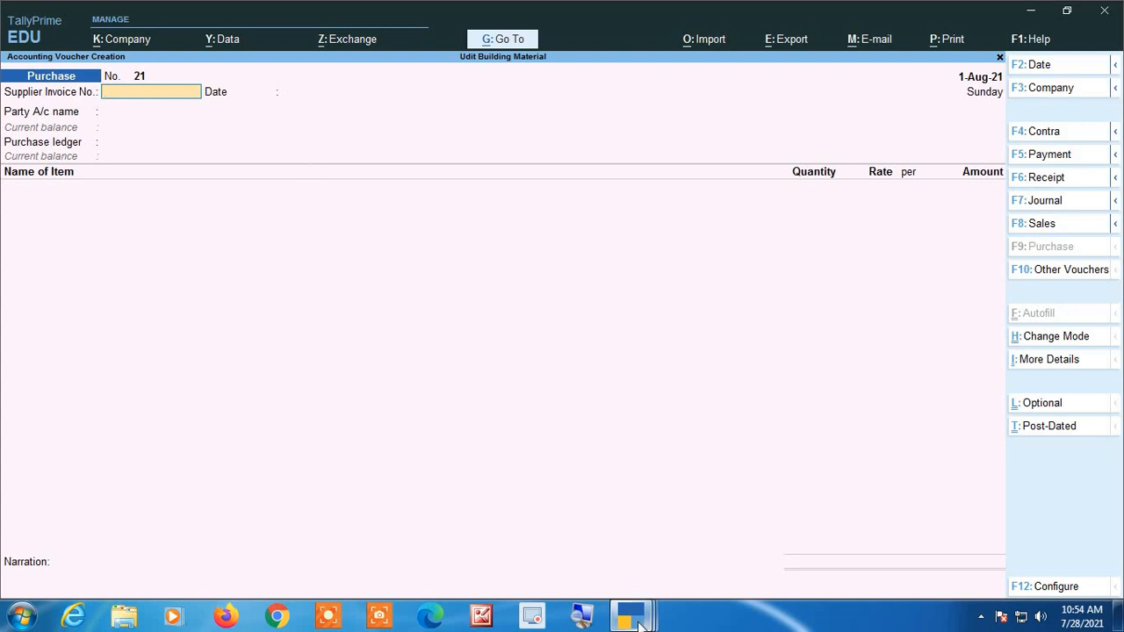
Review the Harshit Traders GST invoice in the other TallyPrime window.
mouse_move(644, 623)
click(559, 535)
scroll(559, 534, up, 3)
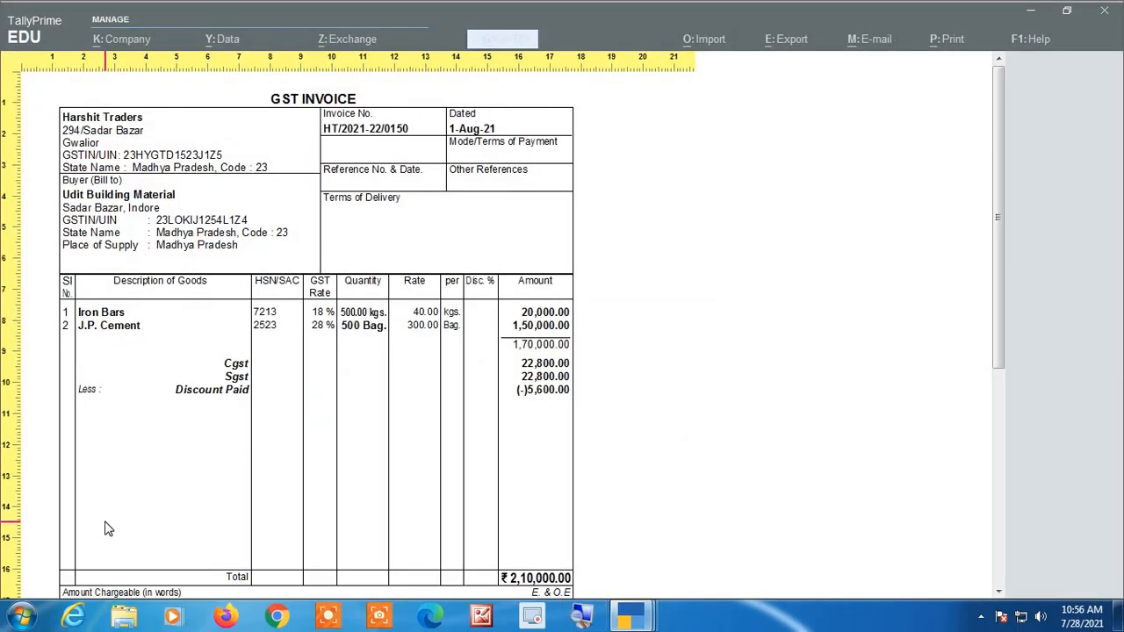
Return to the purchase voucher and set its date to 1-8.
key(Escape)
key(Escape)
key(F2)
text(1-8)
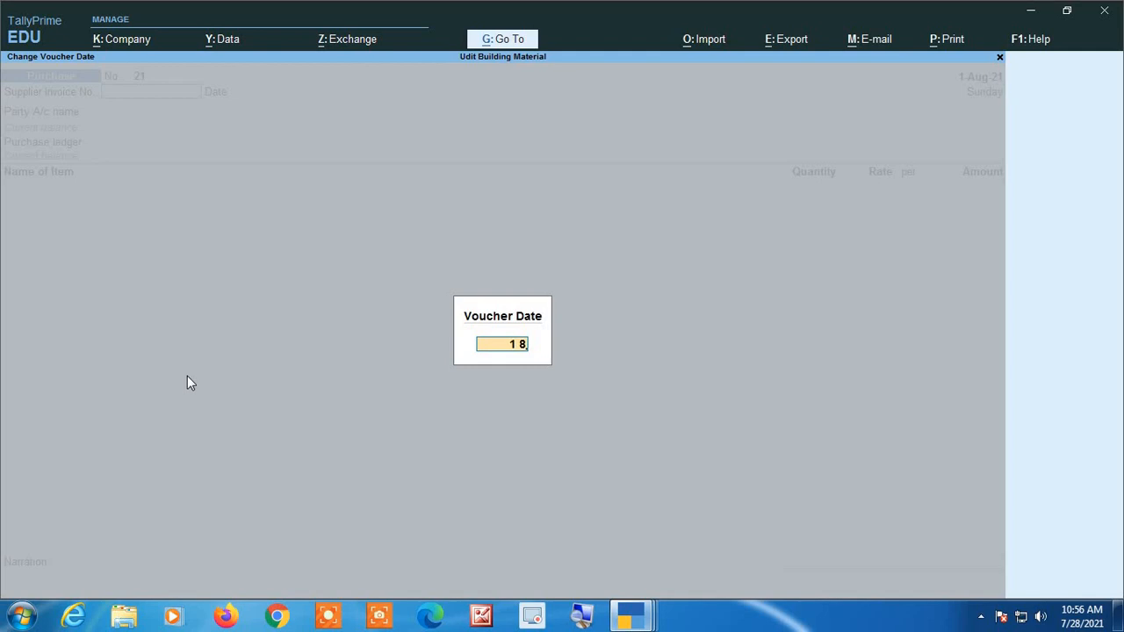
key(Return)
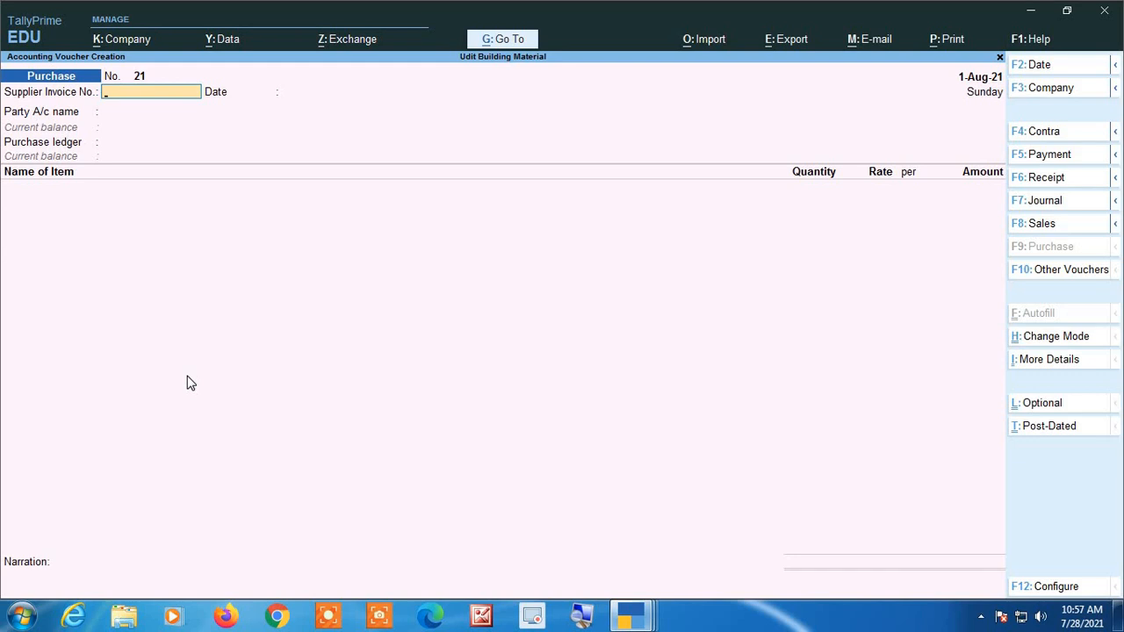
Enter the supplier invoice number HT/2021-22/0150 from the GST invoice and accept 1-Aug-21 as its date.
key(alt+p)
key(i)
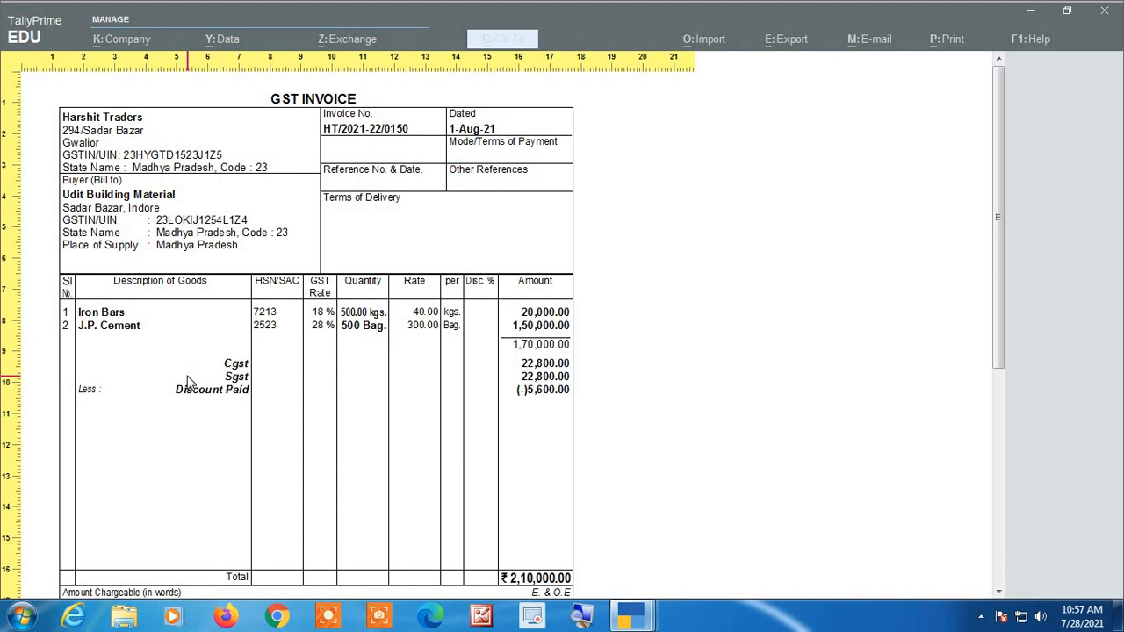
key(Escape)
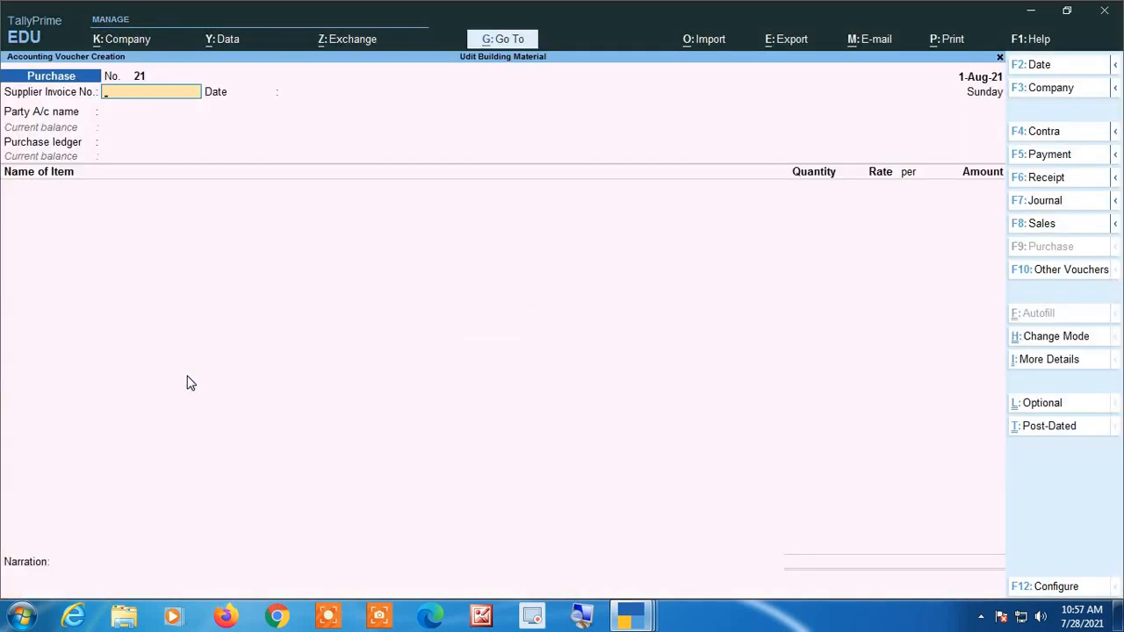
text(HT/2021-22/0150)
key(Return)
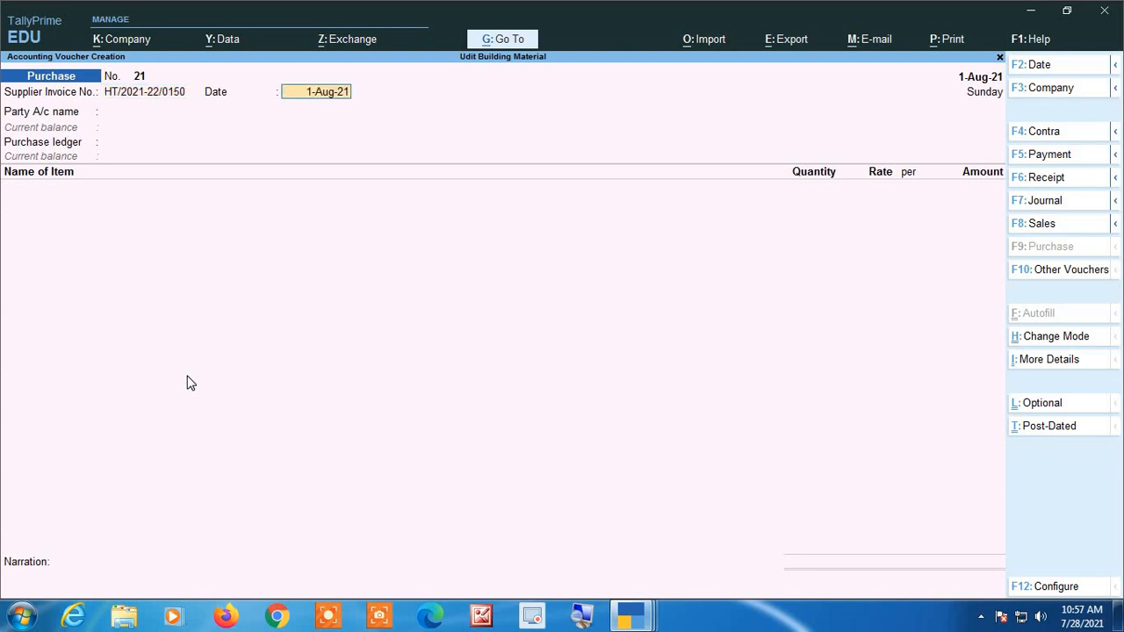
key(Return)
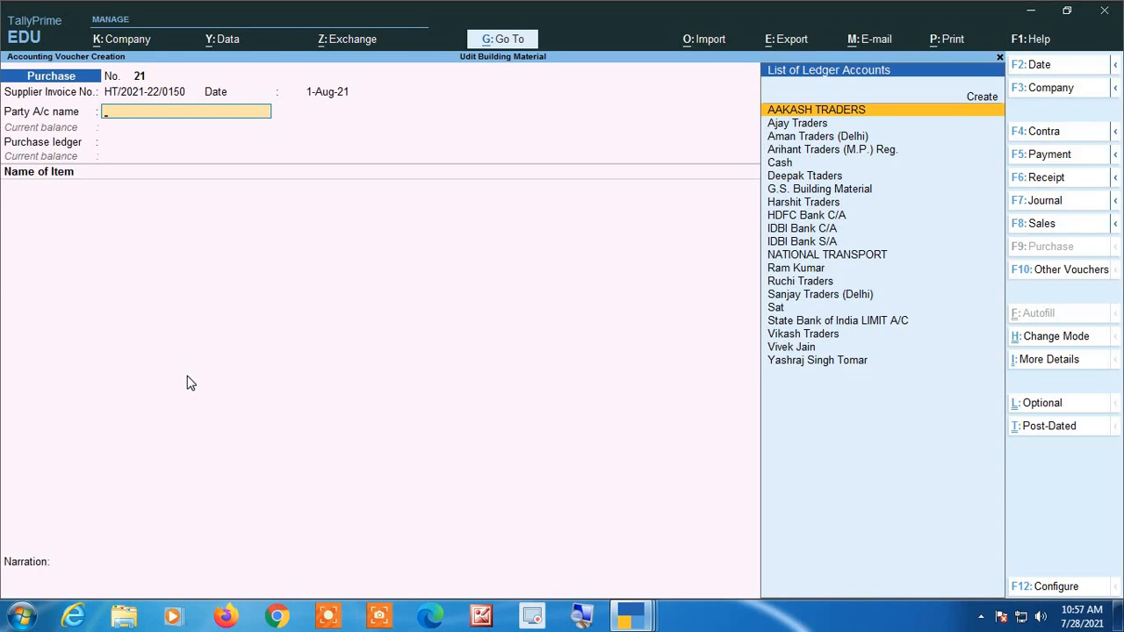
Set the party account to Harshit Traders and the purchase ledger to Purchase.
text(Hars)
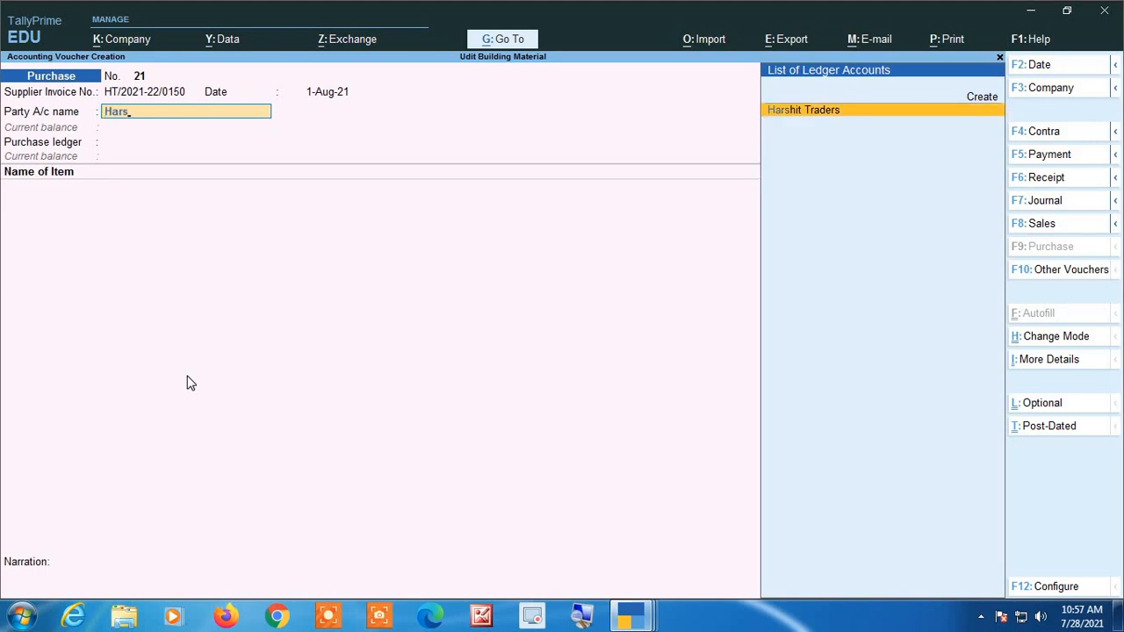
key(Return)
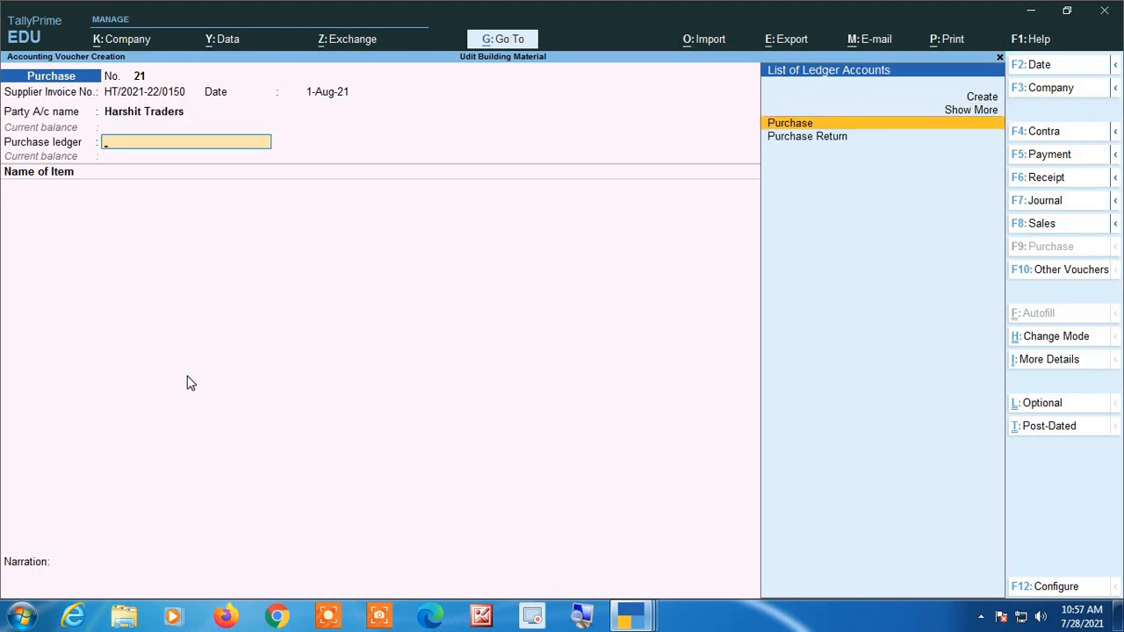
key(Return)
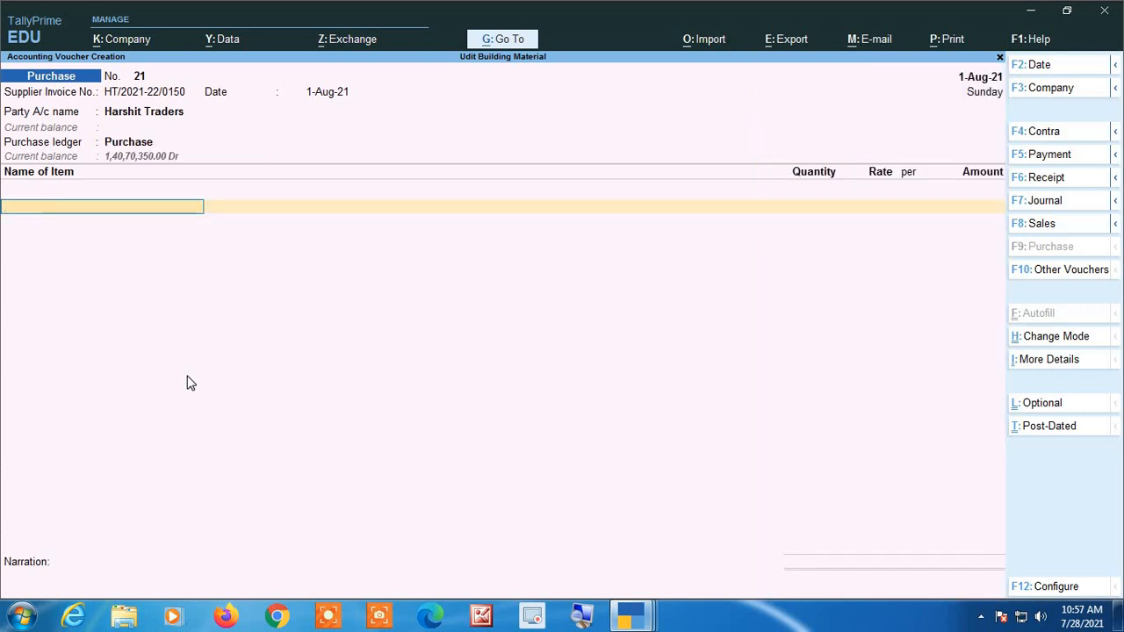
key(ctrl)
key(ctrl+p)
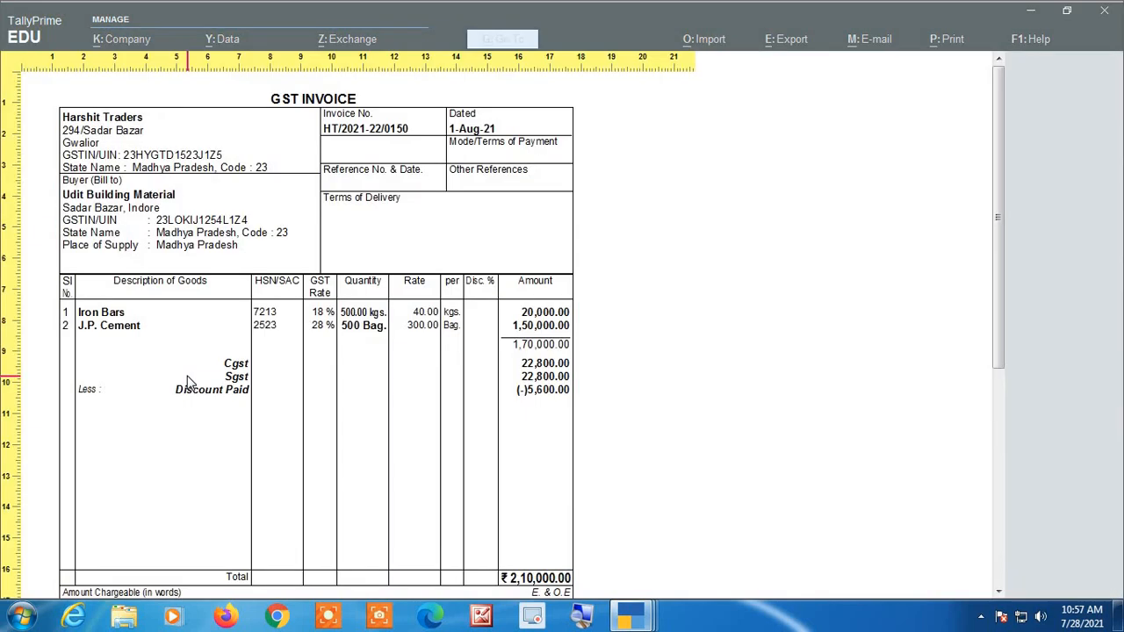
scroll(168, 389, down, 5)
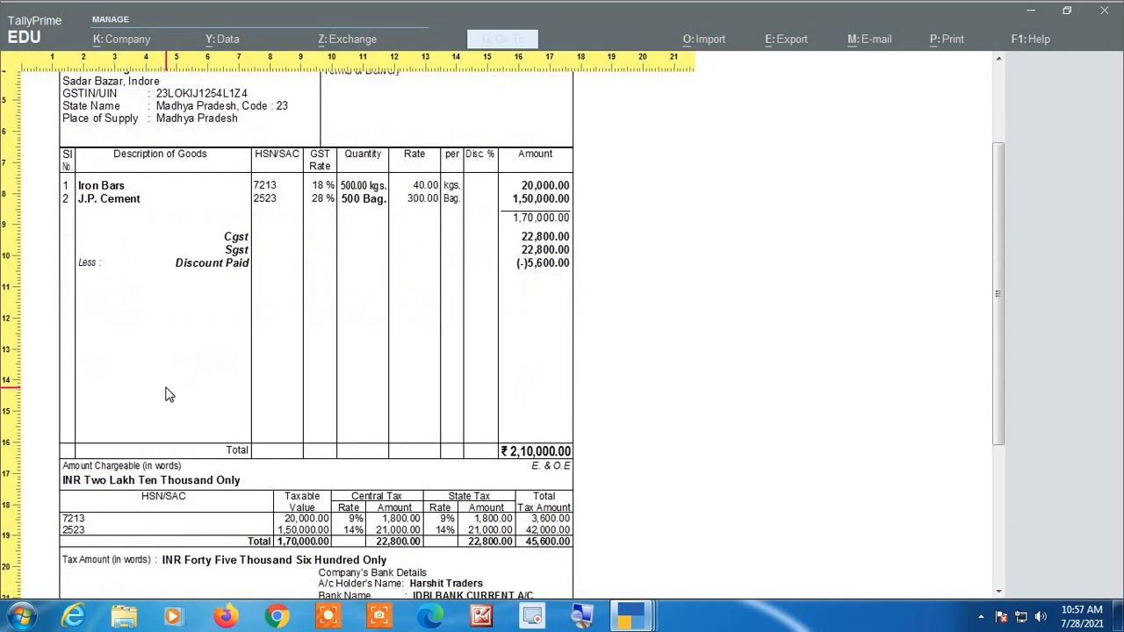
key(Escape)
text(Ir)
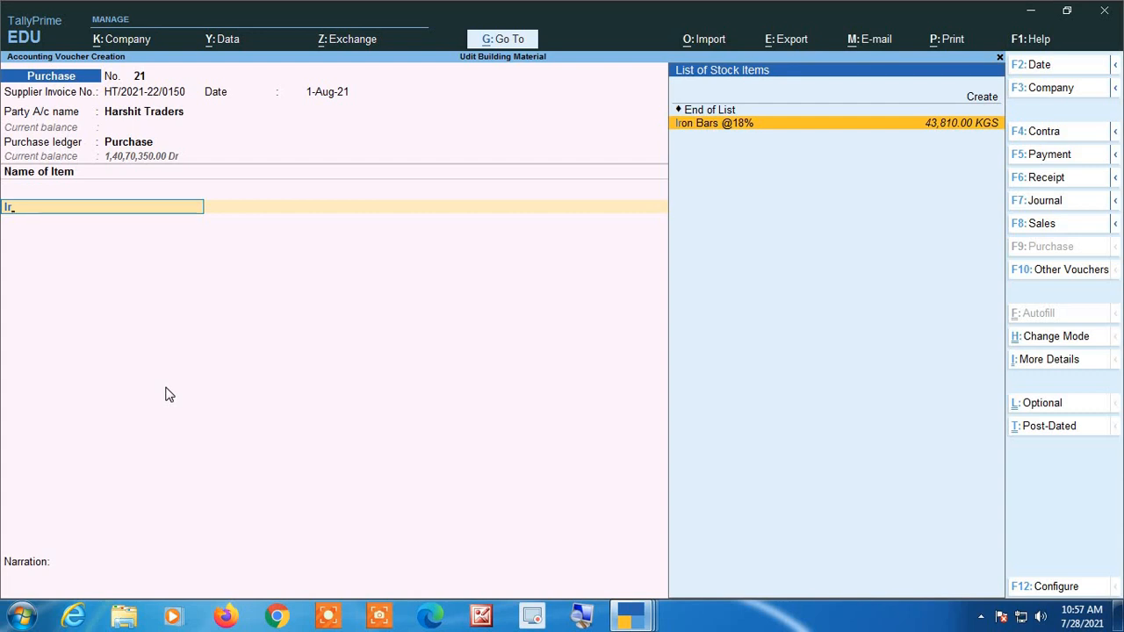
key(Return)
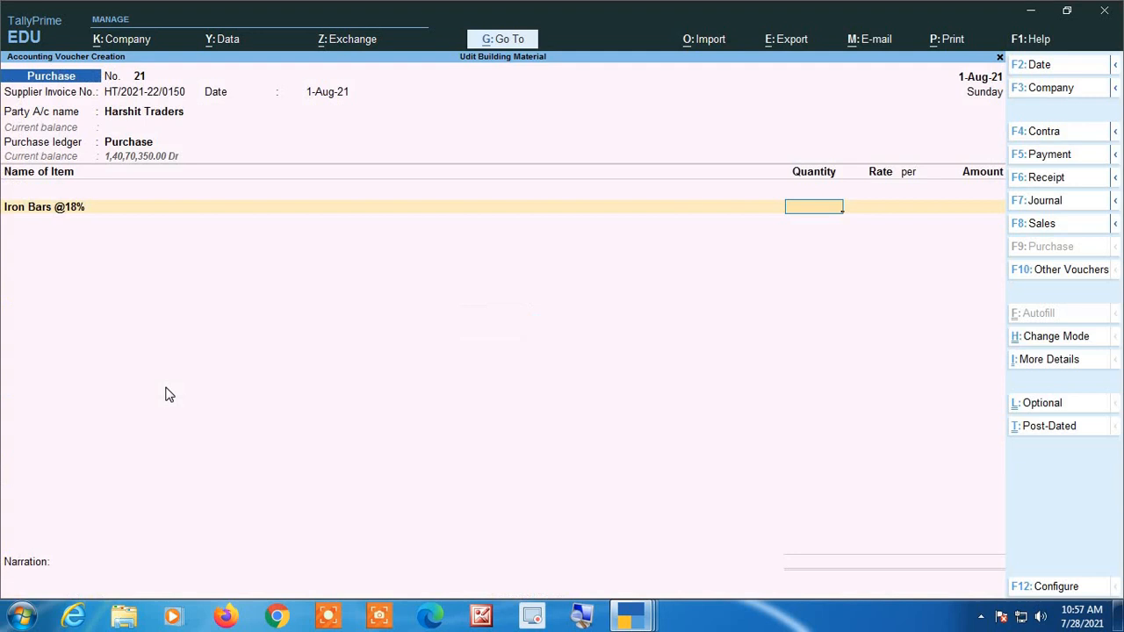
text(500)
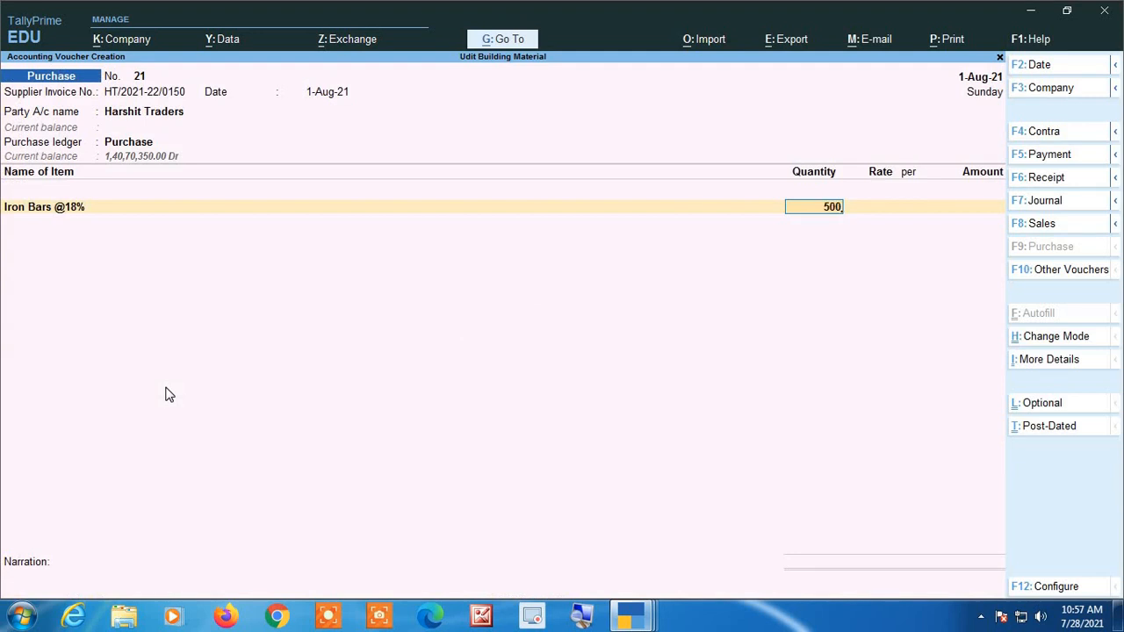
key(Return)
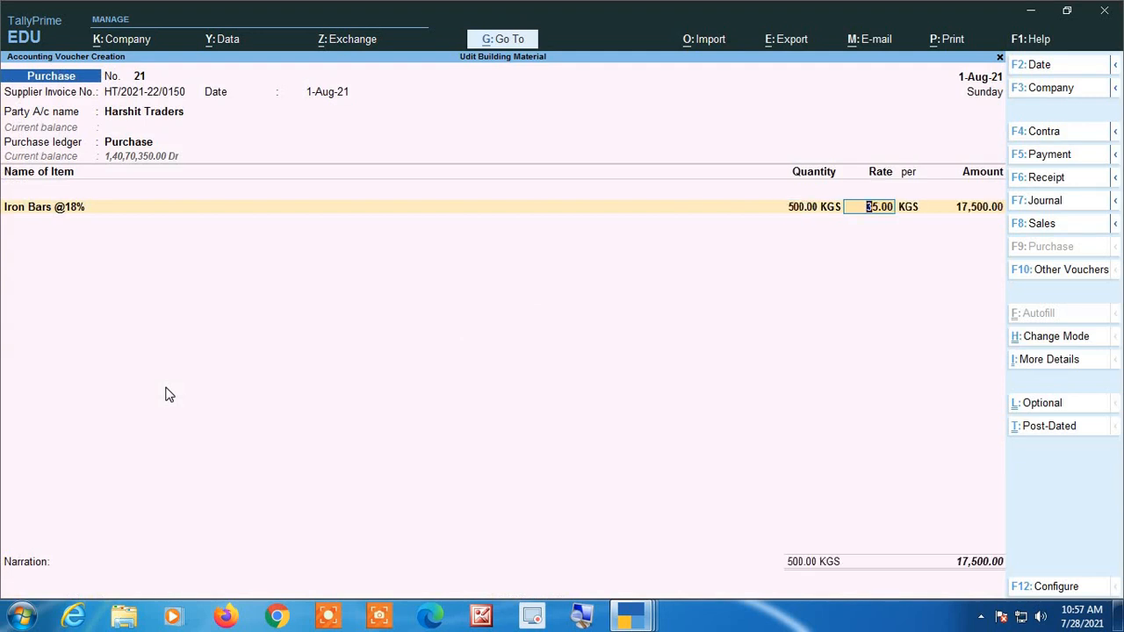
text(40)
key(Return)
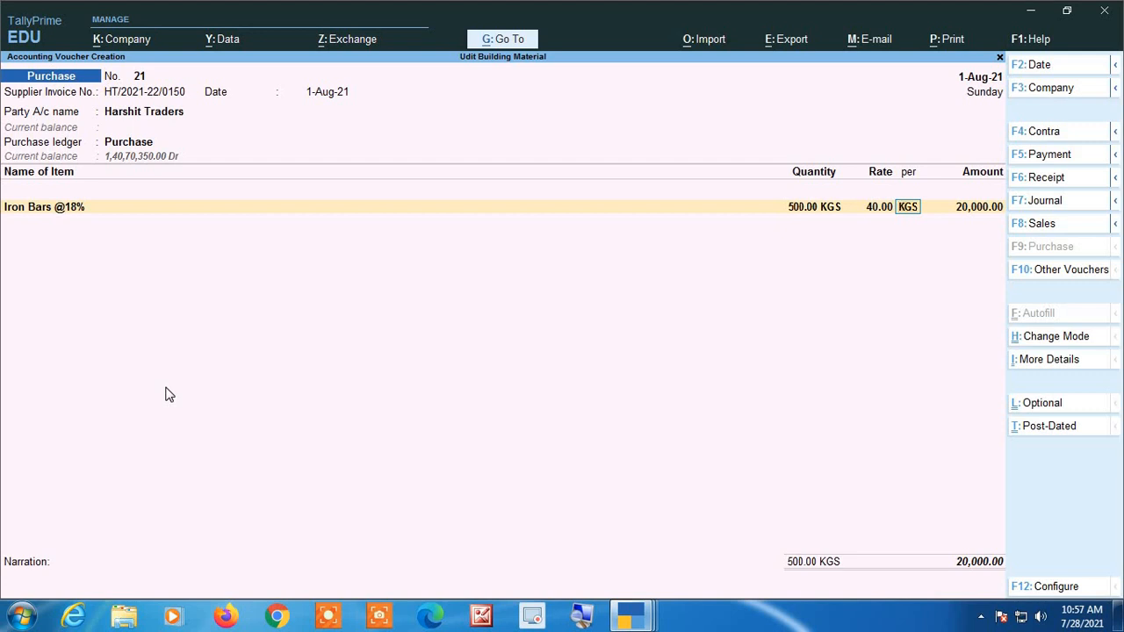
key(Return)
key(Return)
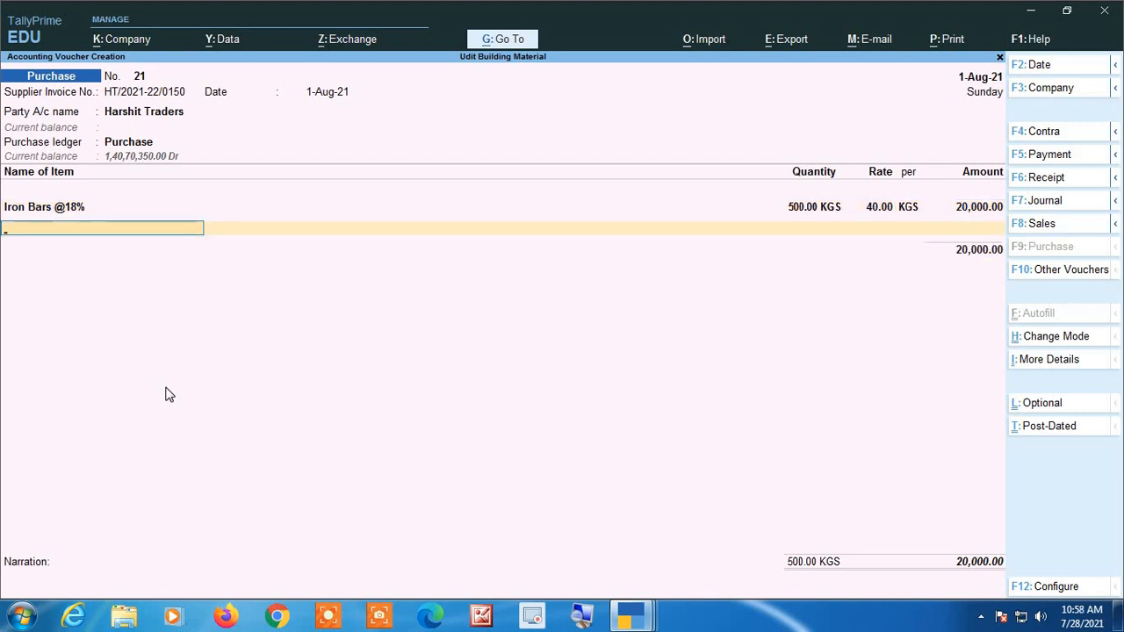
key(Down)
key(Down)
key(Return)
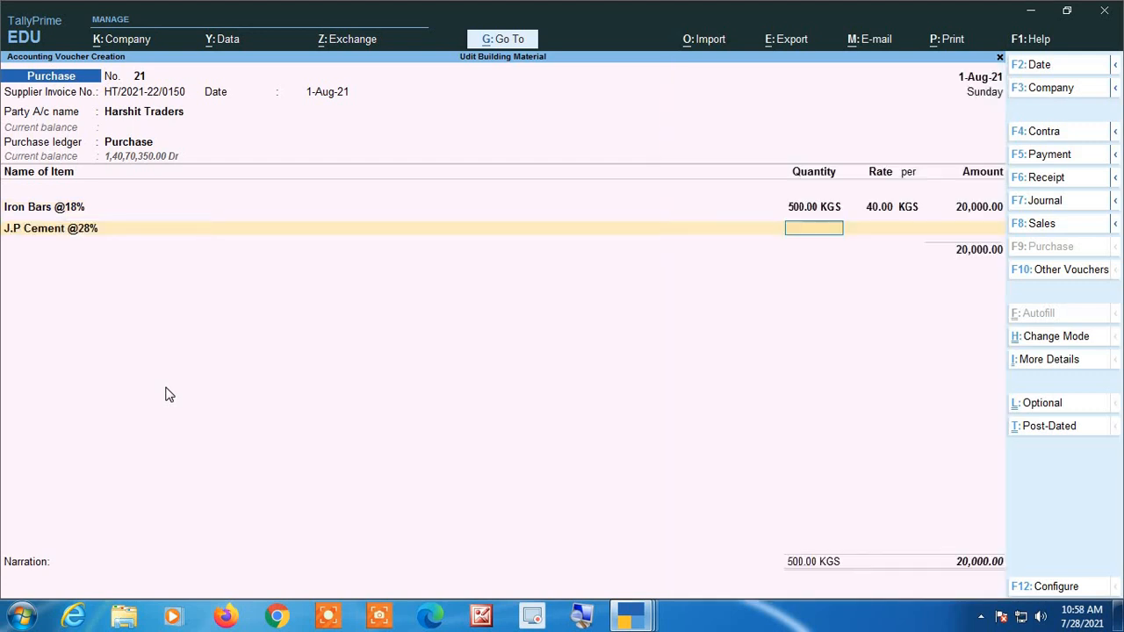
text(500)
key(Return)
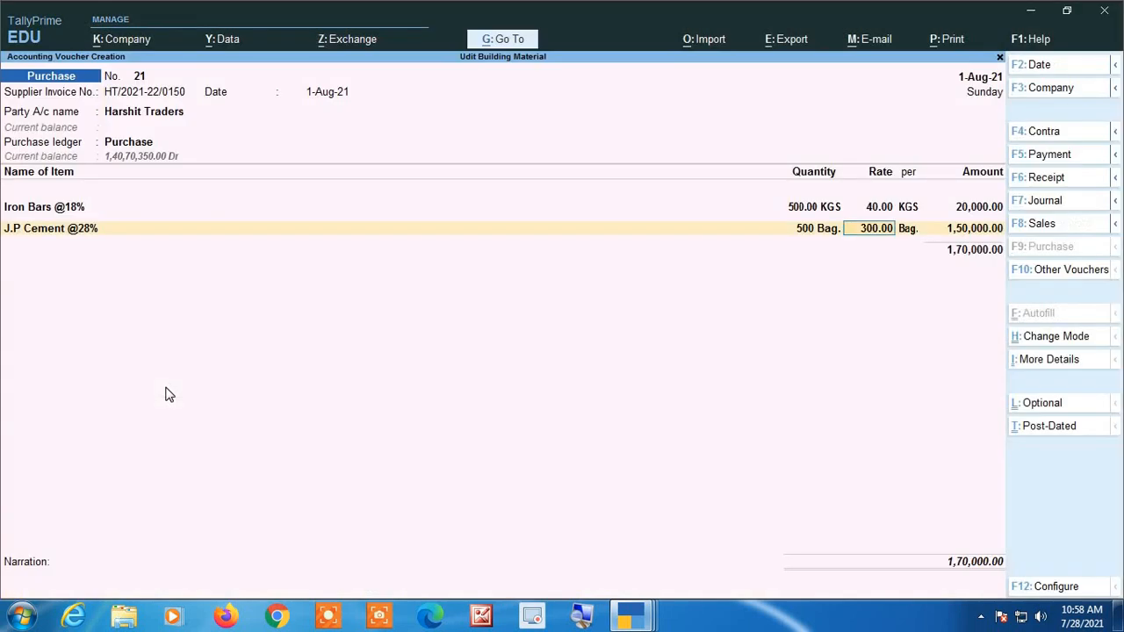
text(300)
key(Return)
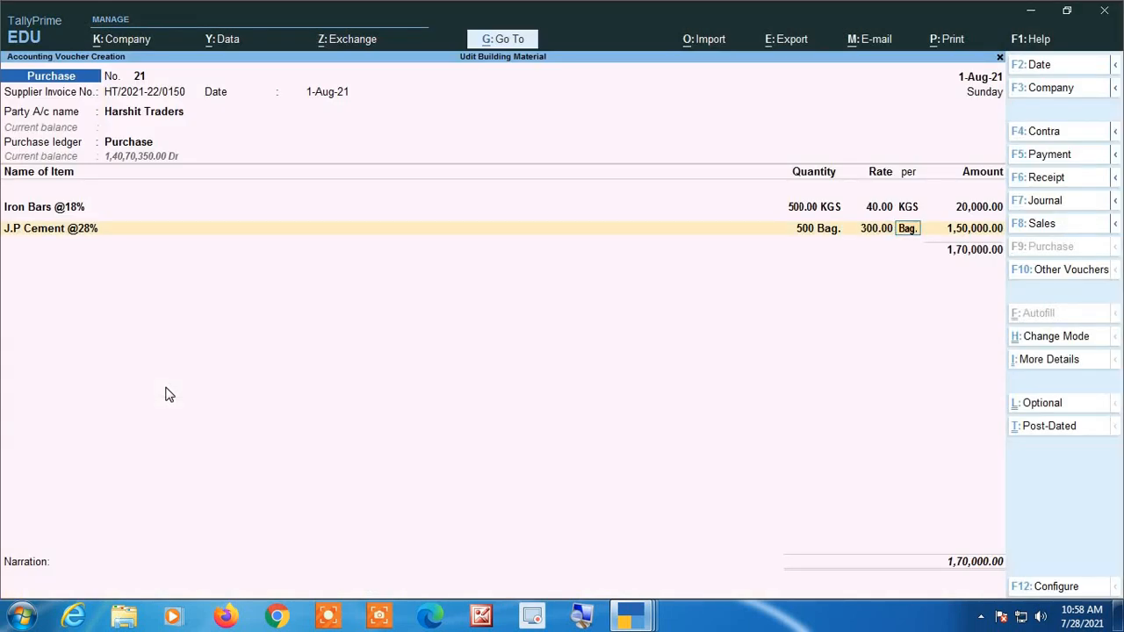
key(Return)
key(Return)
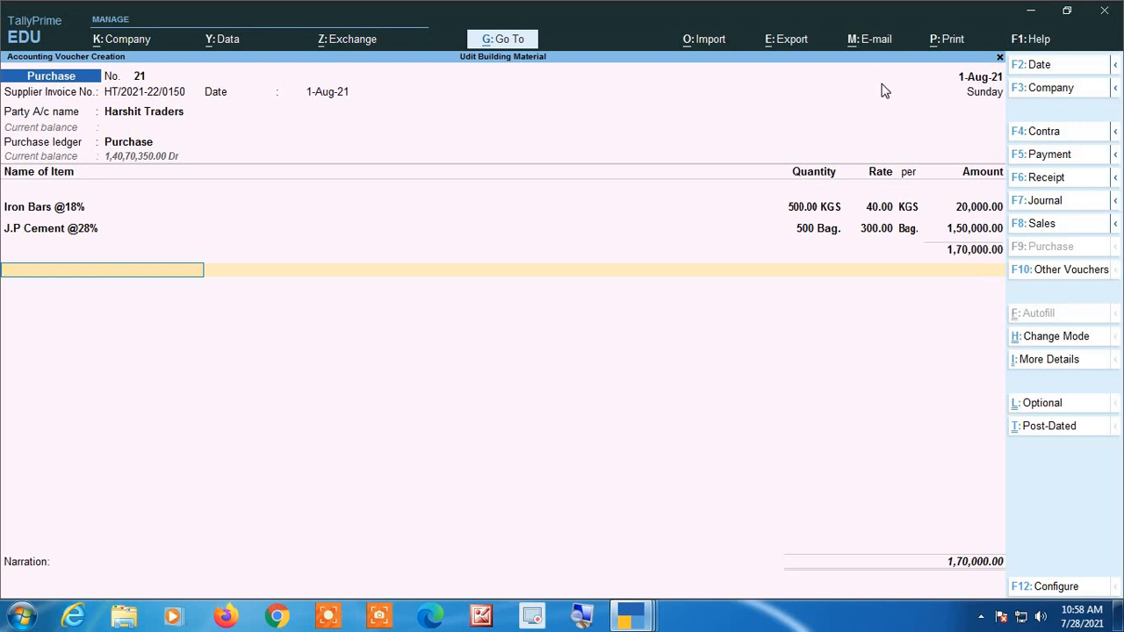
Add the Cgst and Sgst tax ledgers below the items, accepting their calculated amounts.
text(Cg)
key(Return)
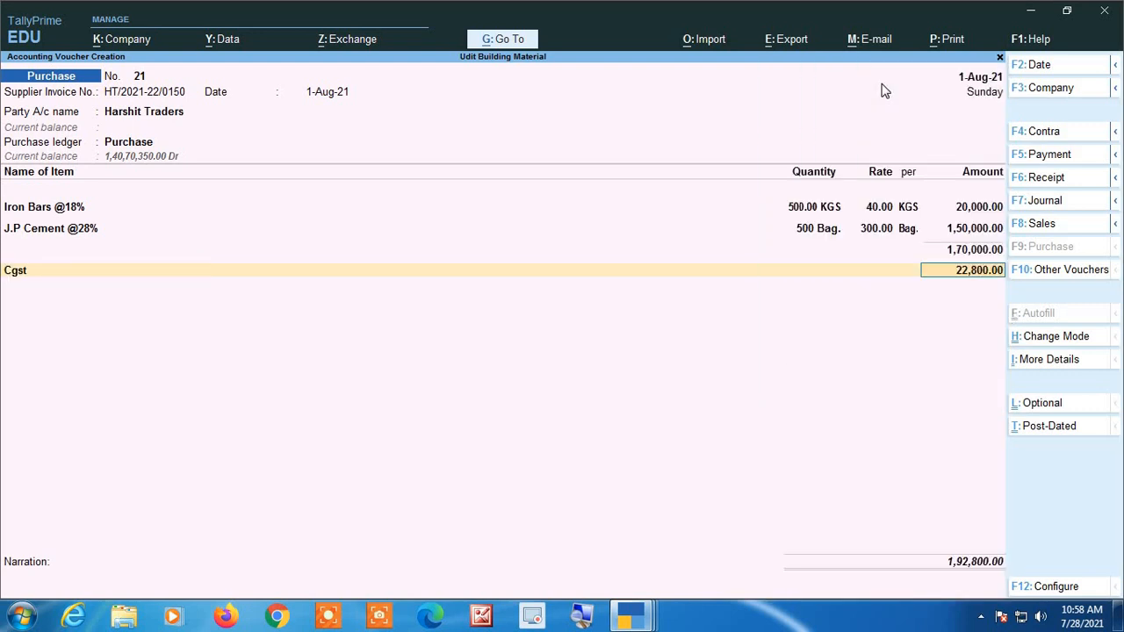
key(Return)
text(Sg)
key(Return)
key(Return)
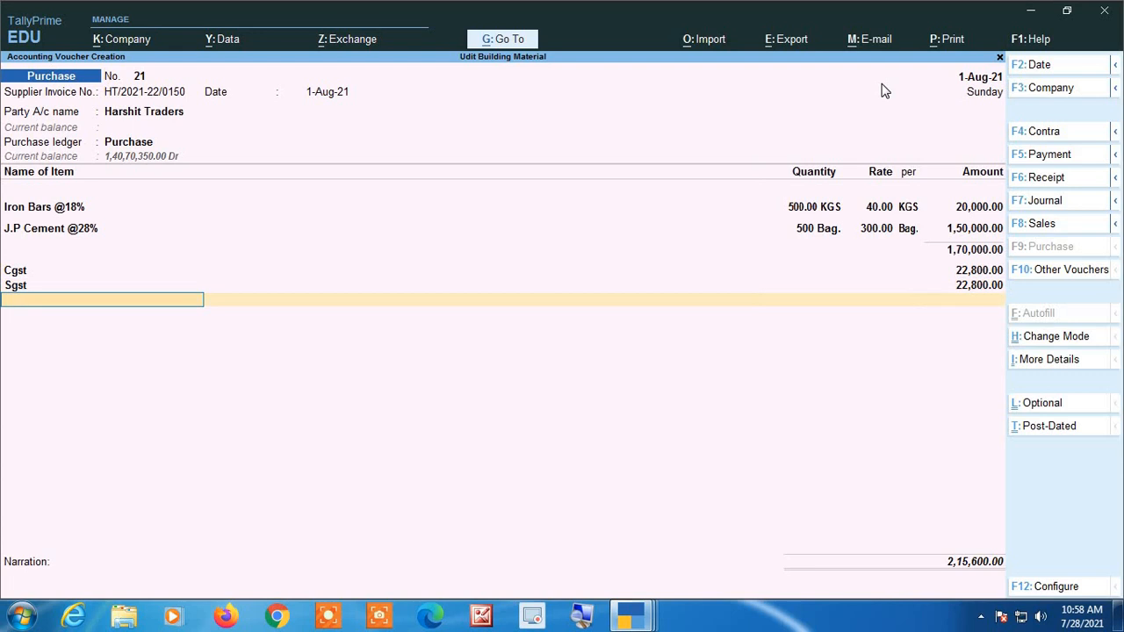
Check the discount line on the supplier's GST invoice and magnify the voucher's total.
key(alt+Tab)
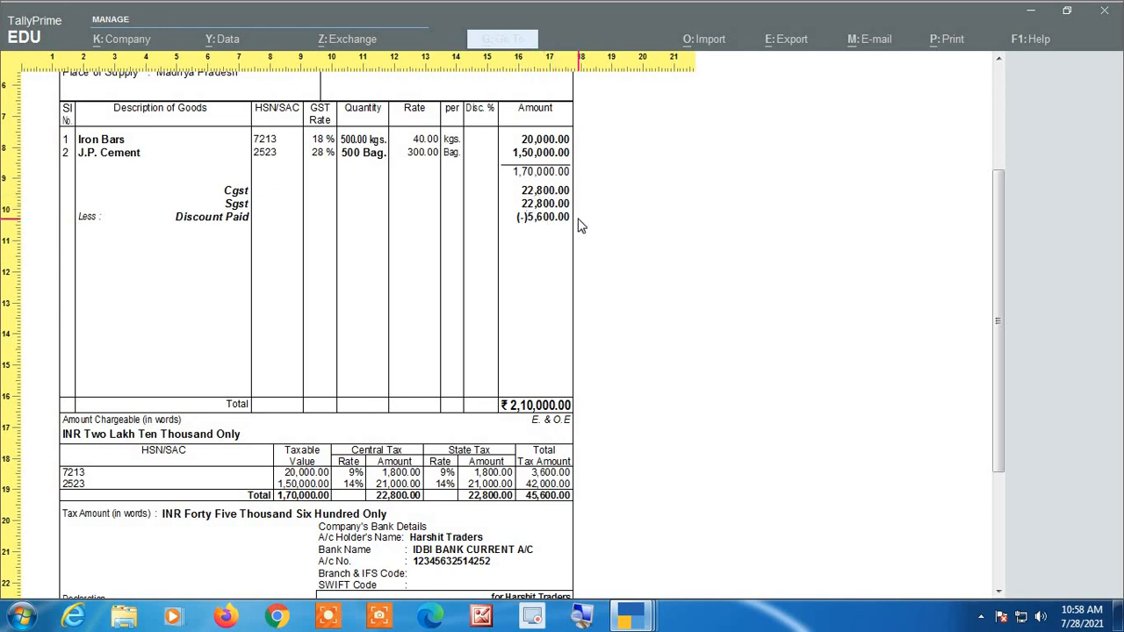
key(alt+Tab)
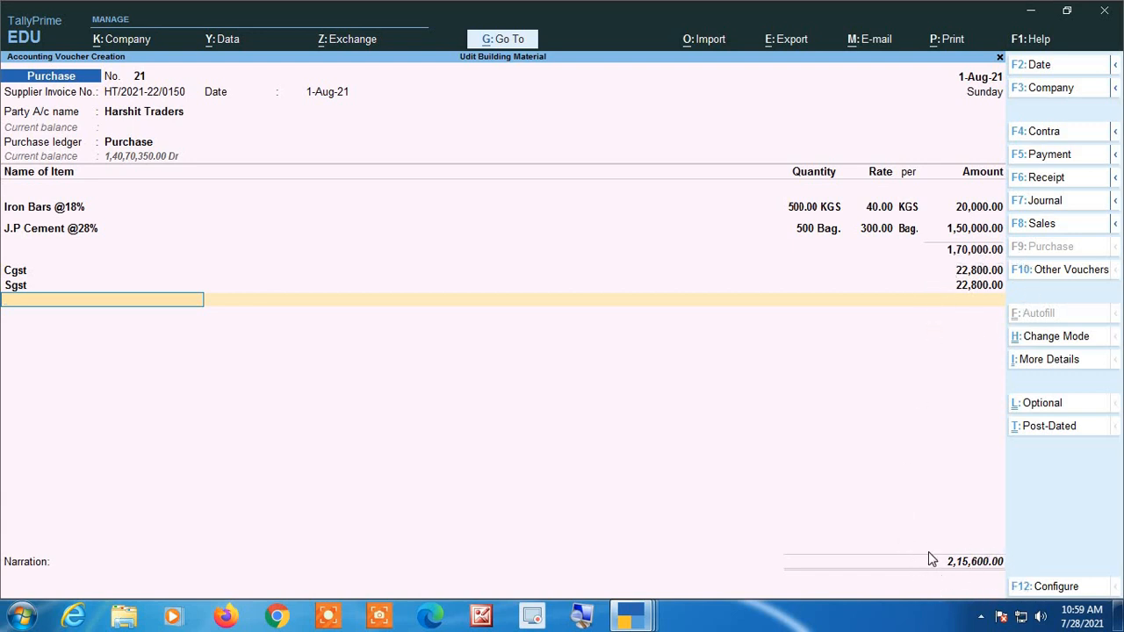
click(589, 619)
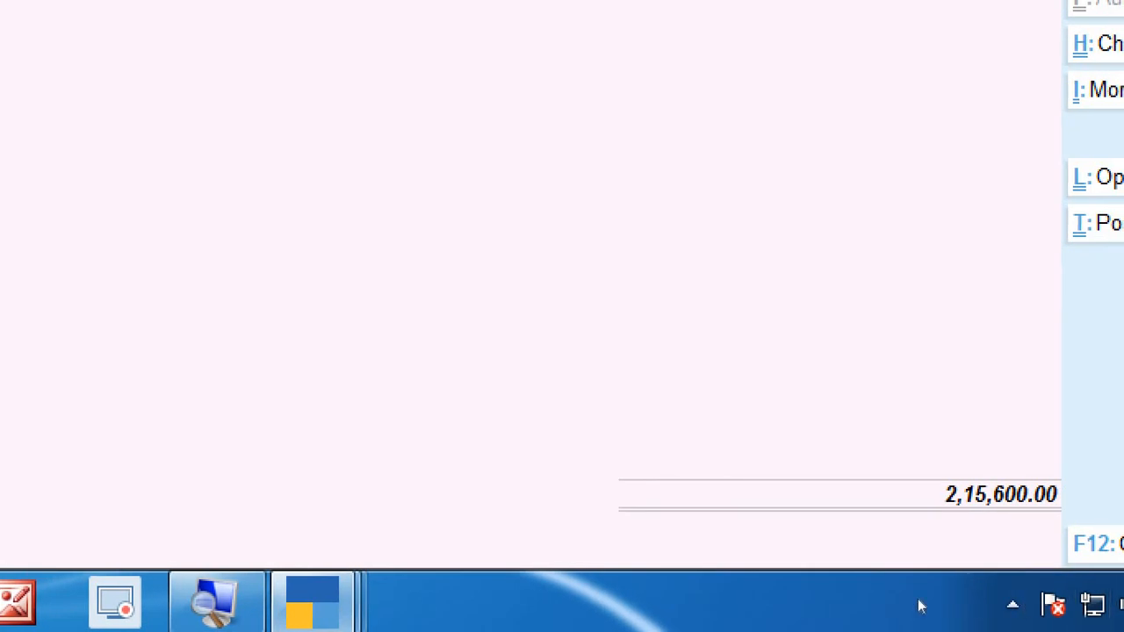
key(Escape)
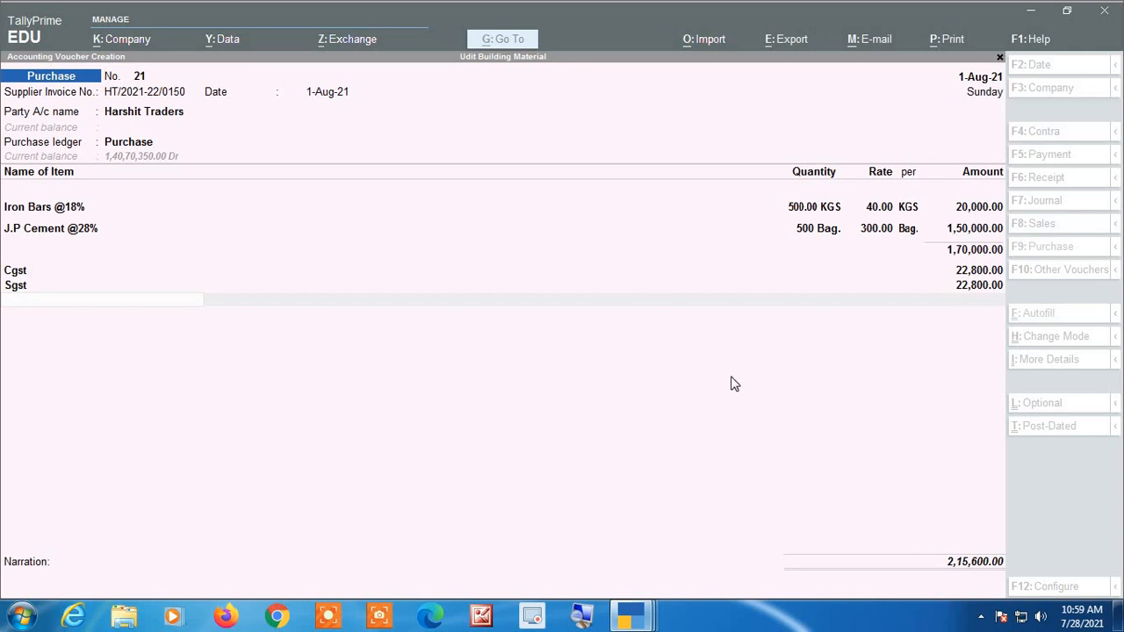
Add the Scheme & Discount Receive ledger below Sgst in the purchase voucher.
click(751, 281)
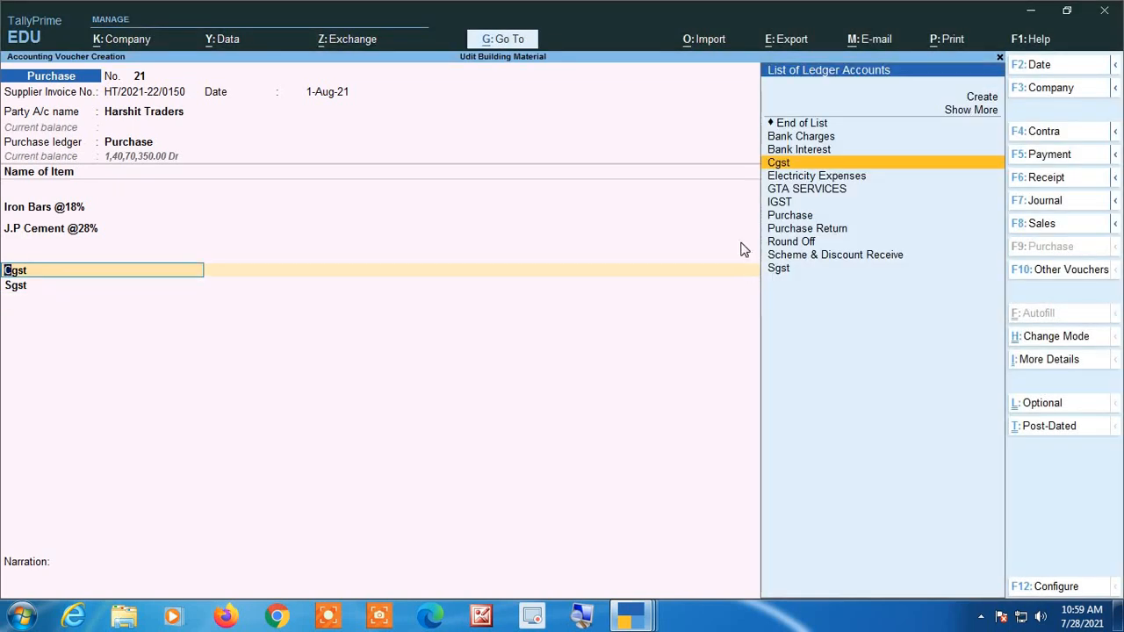
key(Return)
key(Return)
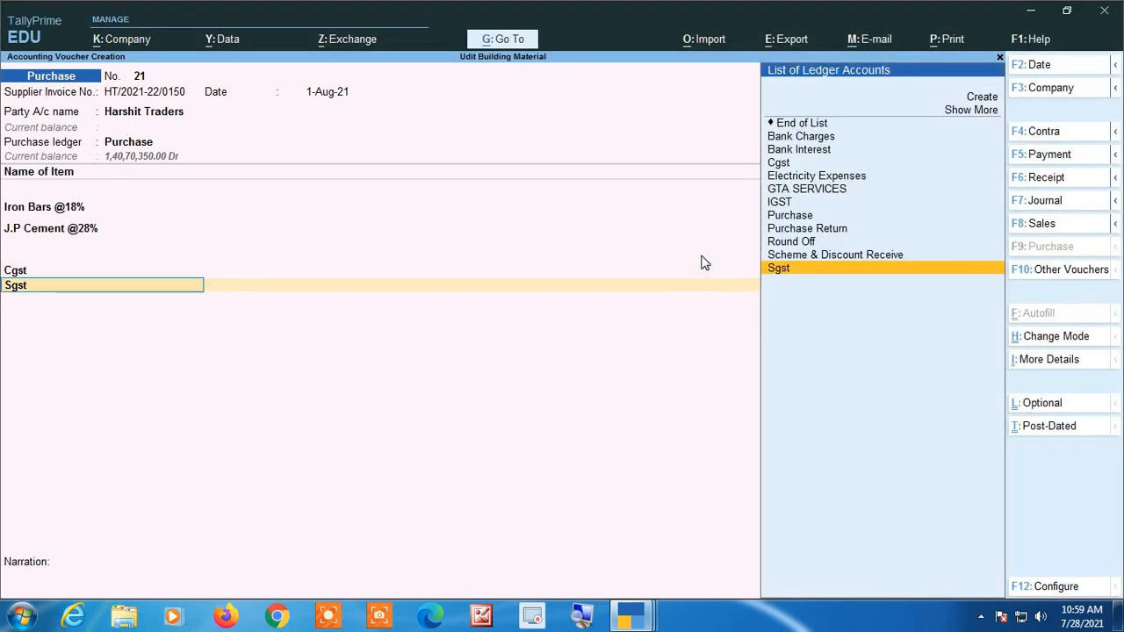
key(Return)
key(Return)
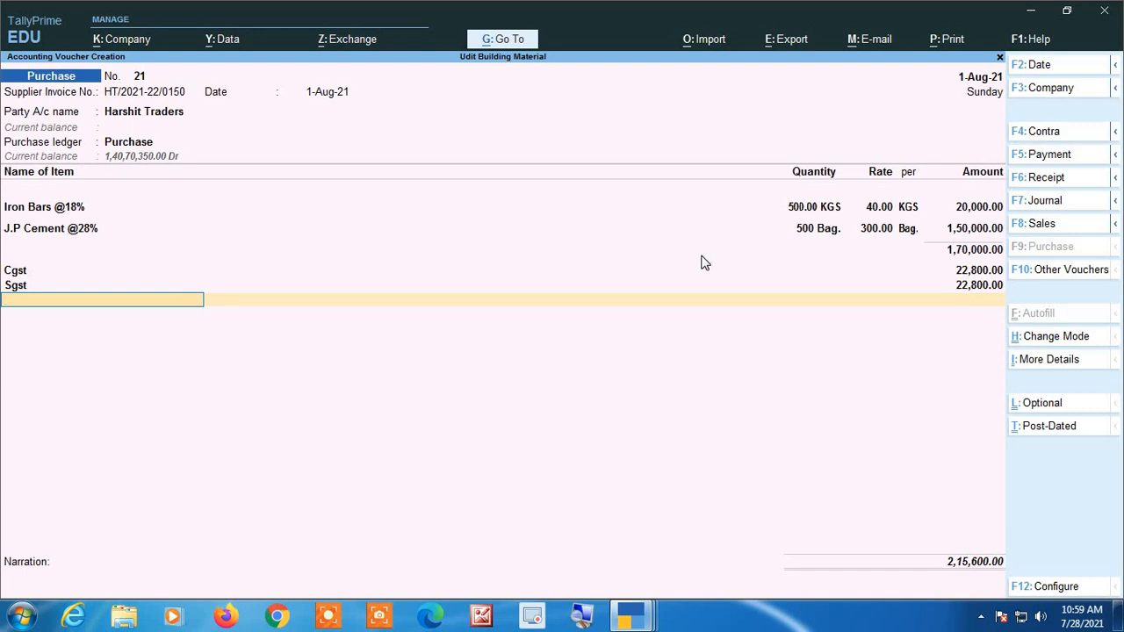
text(D)
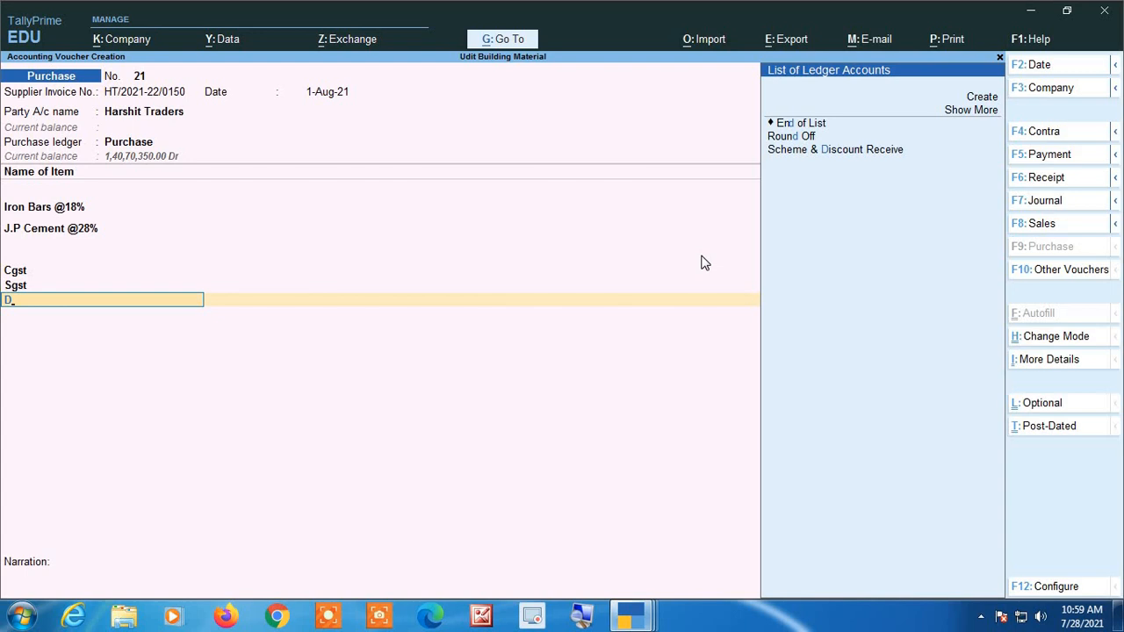
key(Down)
key(Down)
key(Down)
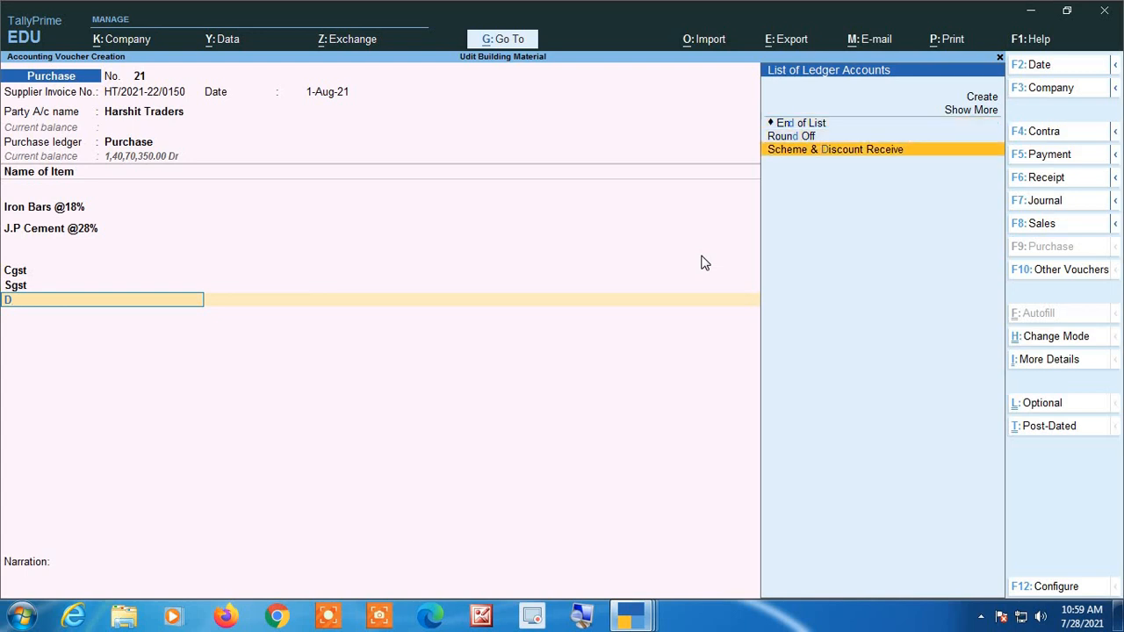
key(Return)
Review the Scheme & Discount Receive ledger's group, inventory, GST and contact settings from the voucher, leaving them as they are.
key(BackSpace)
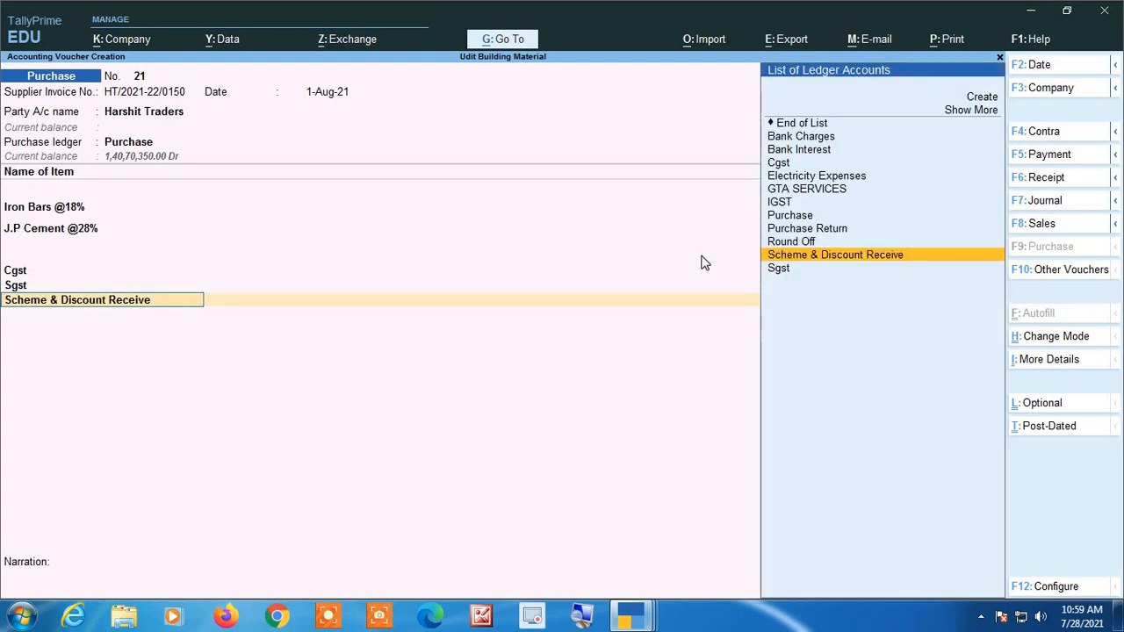
key(ctrl+Return)
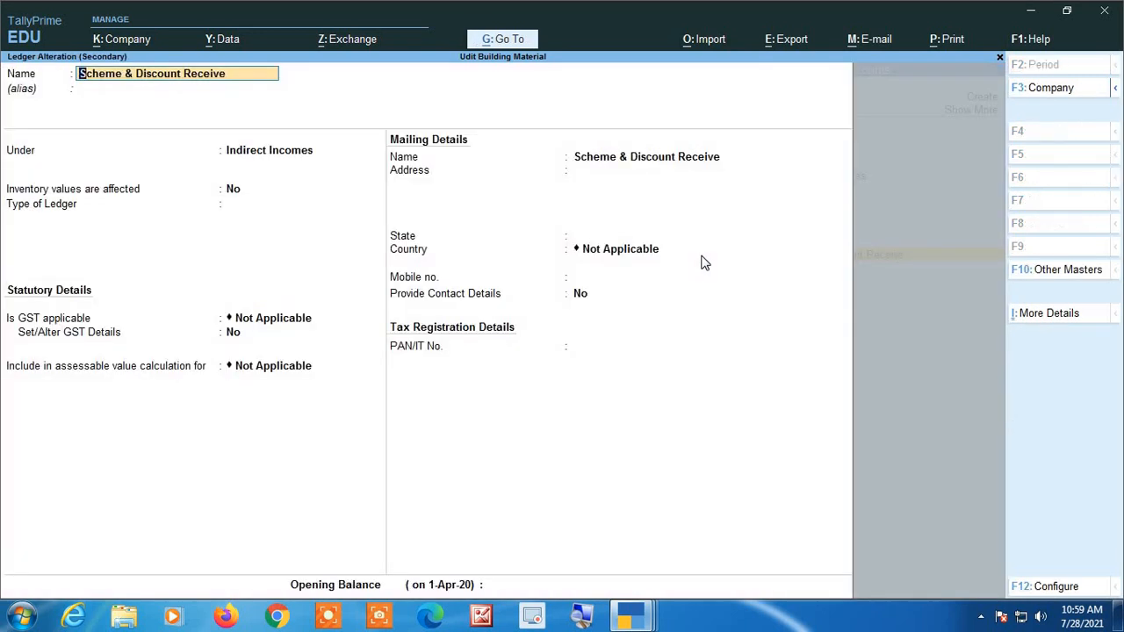
key(Return)
key(Return)
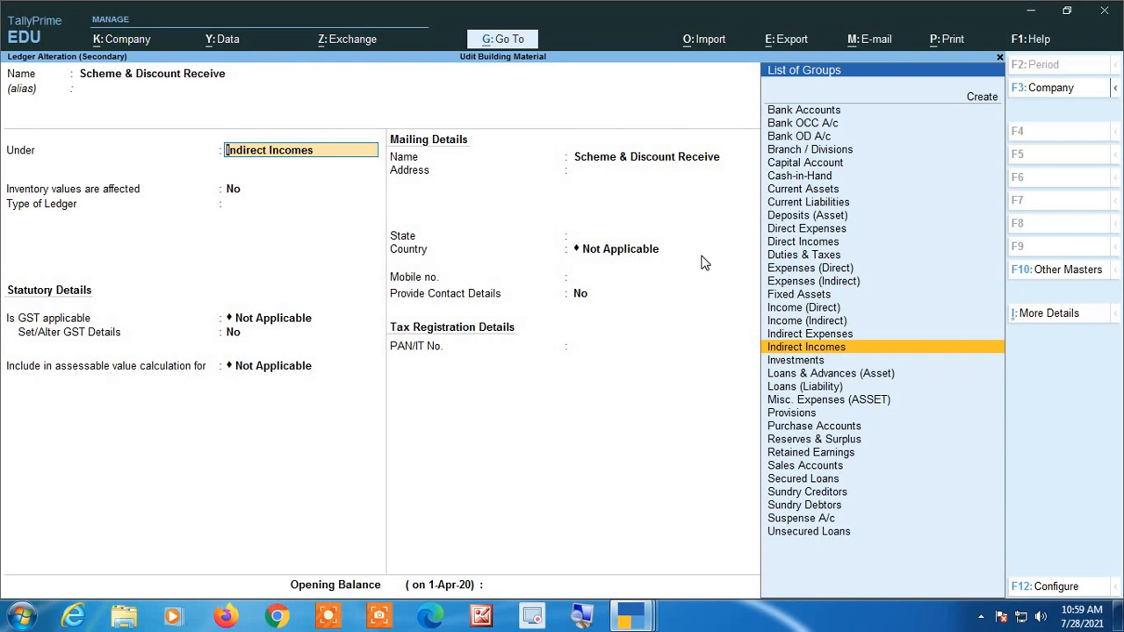
key(Return)
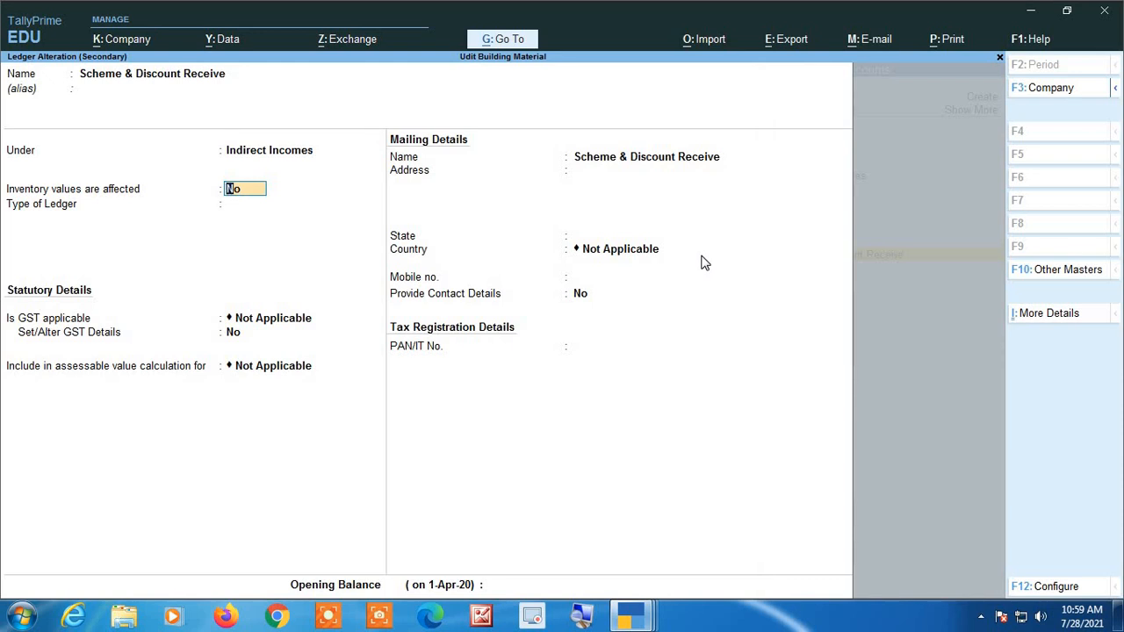
key(Return)
key(Return)
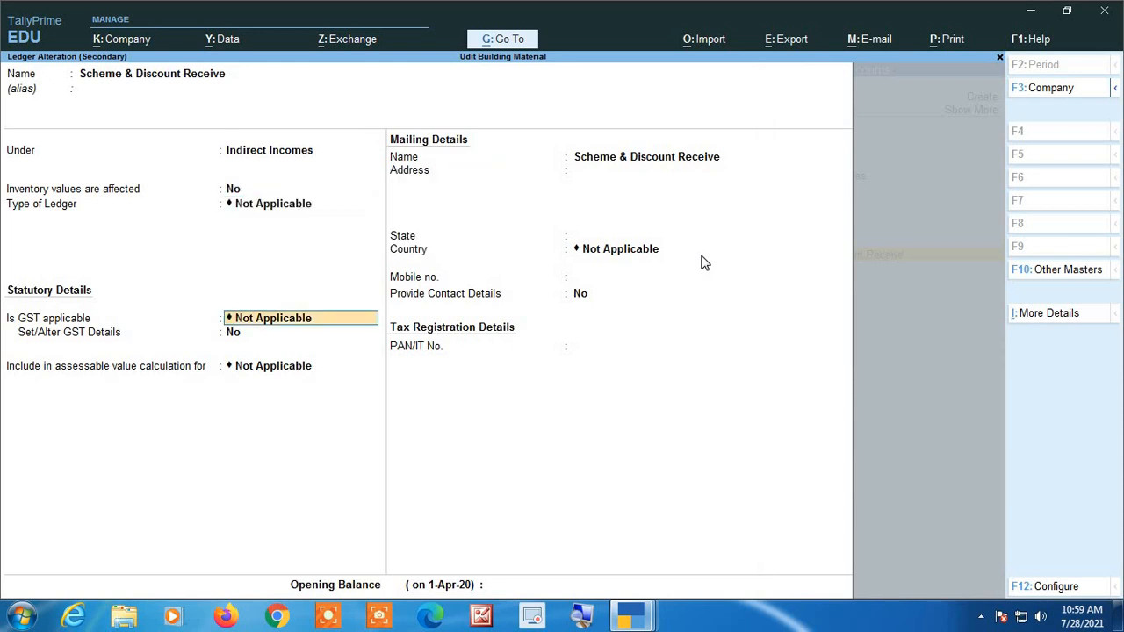
key(Return)
key(Return)
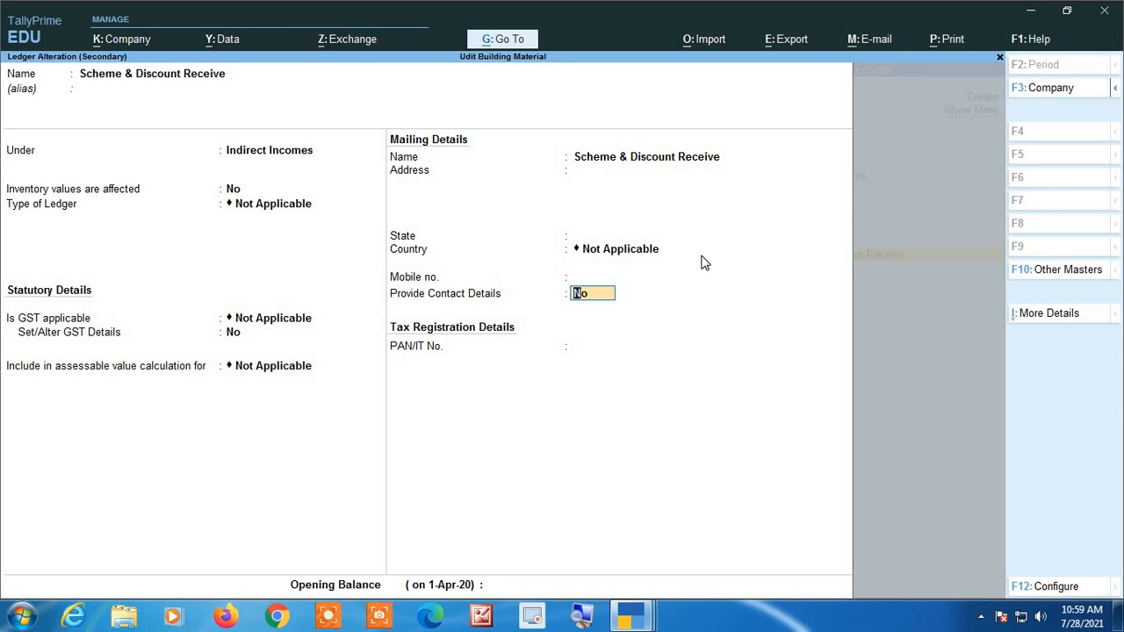
key(Return)
key(Return)
key(Return)
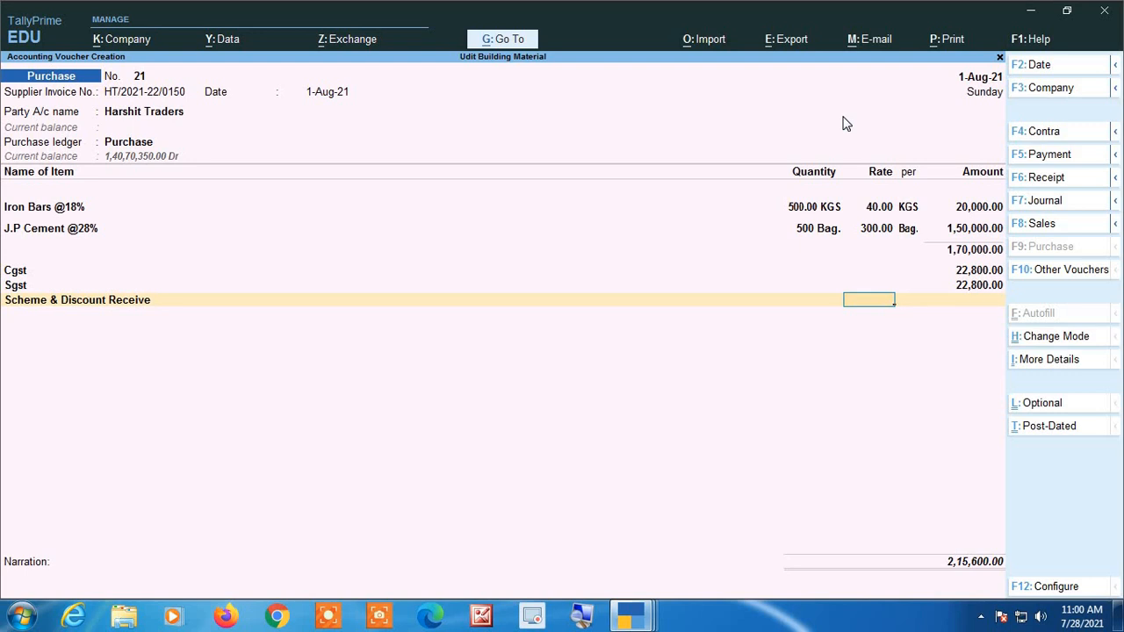
Check the discount on the supplier's invoice and try a 2% rate on the Scheme & Discount Receive line, then clear the rate.
key(alt+Tab)
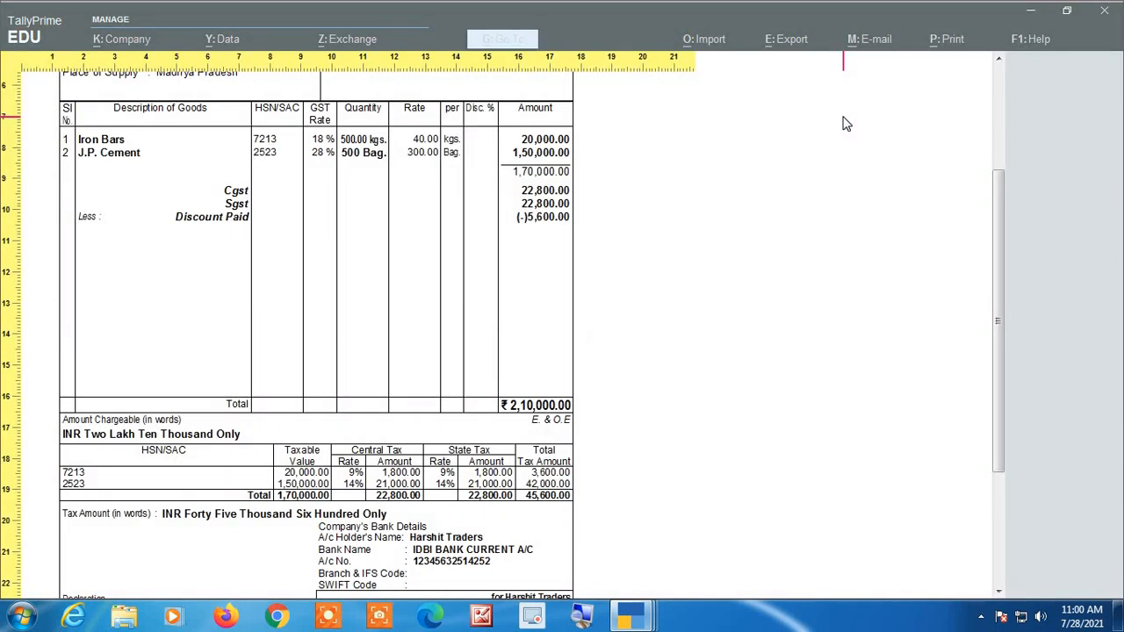
key(alt+Tab)
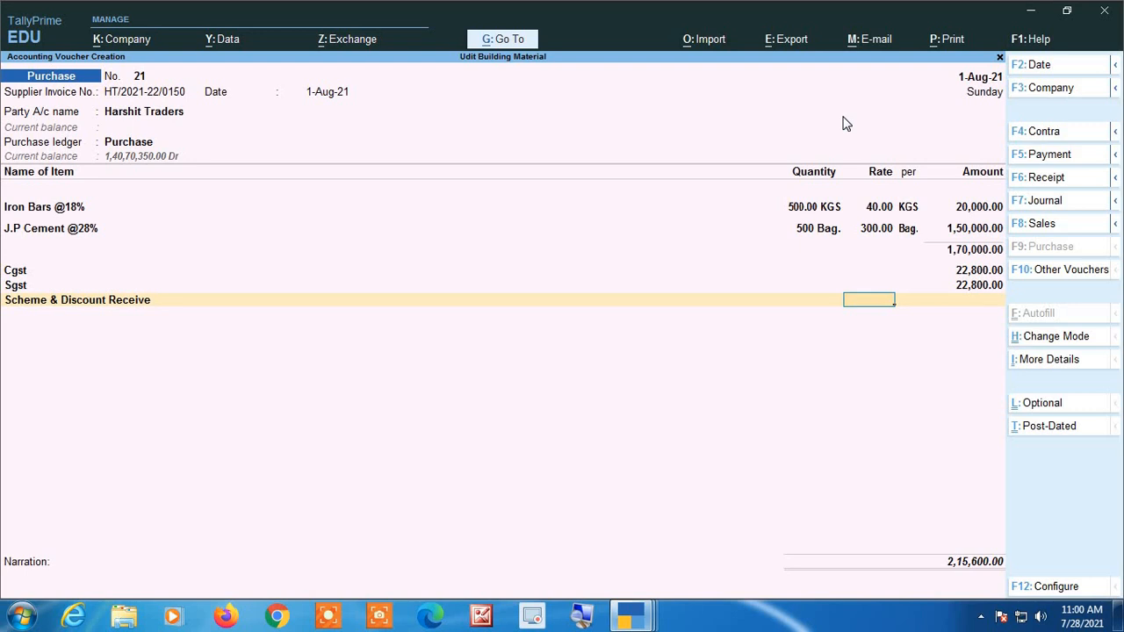
text(2)
key(Return)
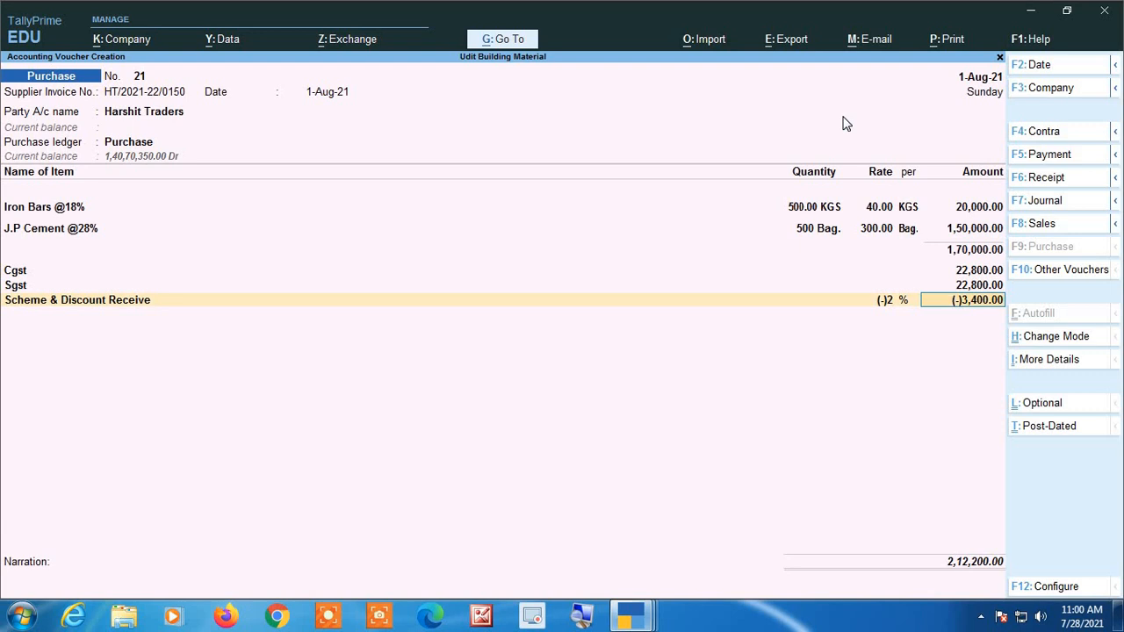
key(BackSpace)
key(space)
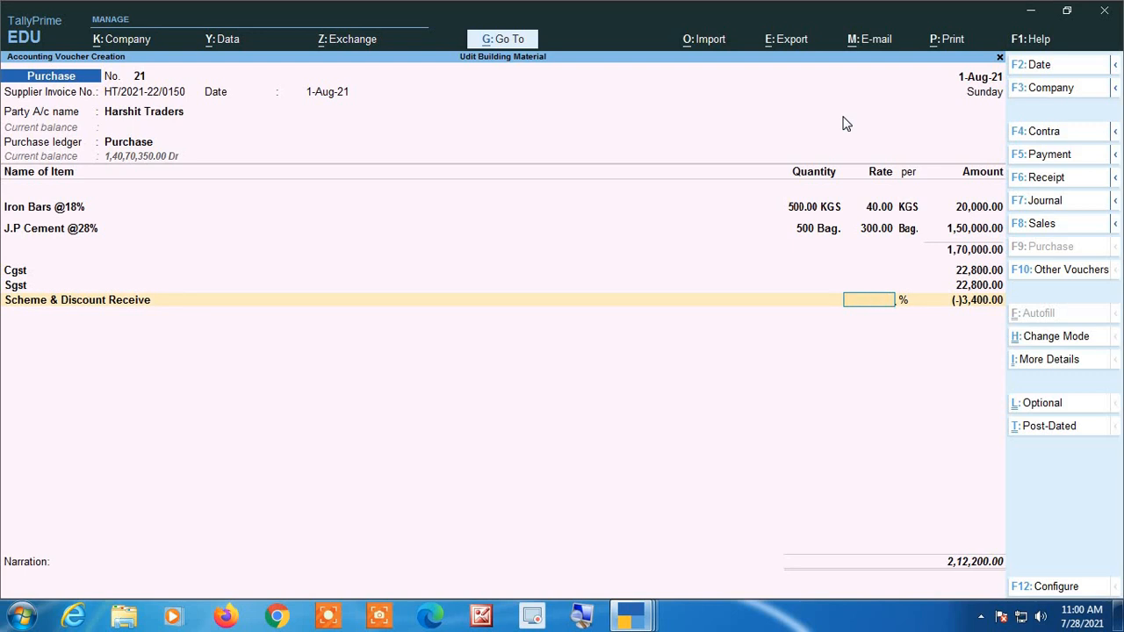
Leave the discount rate blank and enter -5600 as the Scheme & Discount Receive amount.
key(Return)
key(space)
text(-)
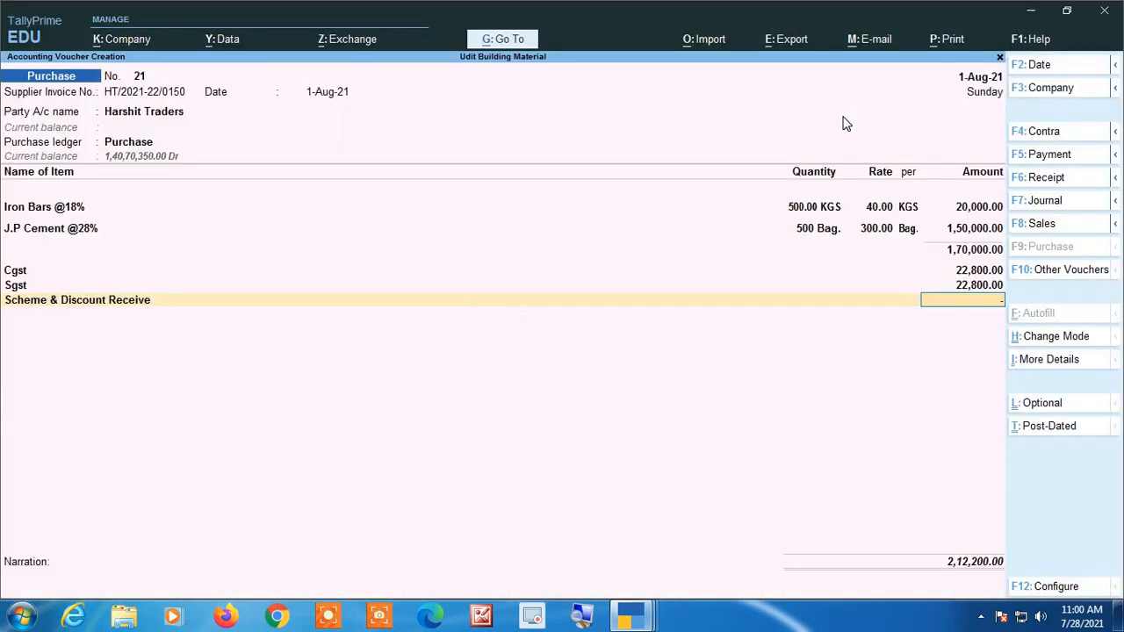
text(5600)
key(Return)
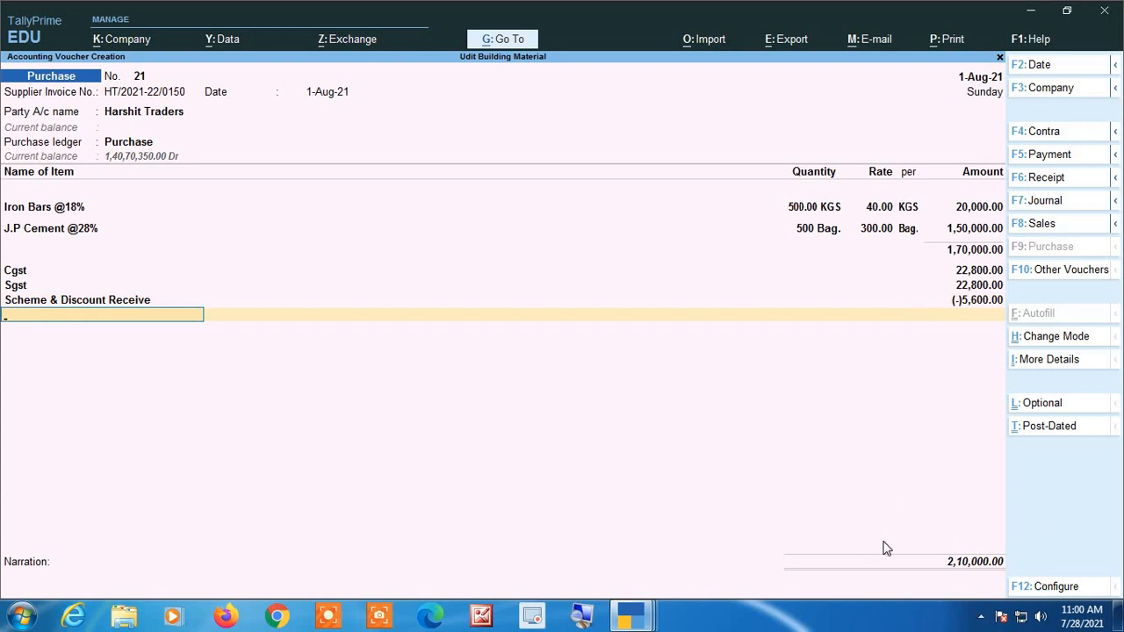
Reset the Scheme & Discount Receive amount to 0 and go back to its rate.
key(BackSpace)
text(0)
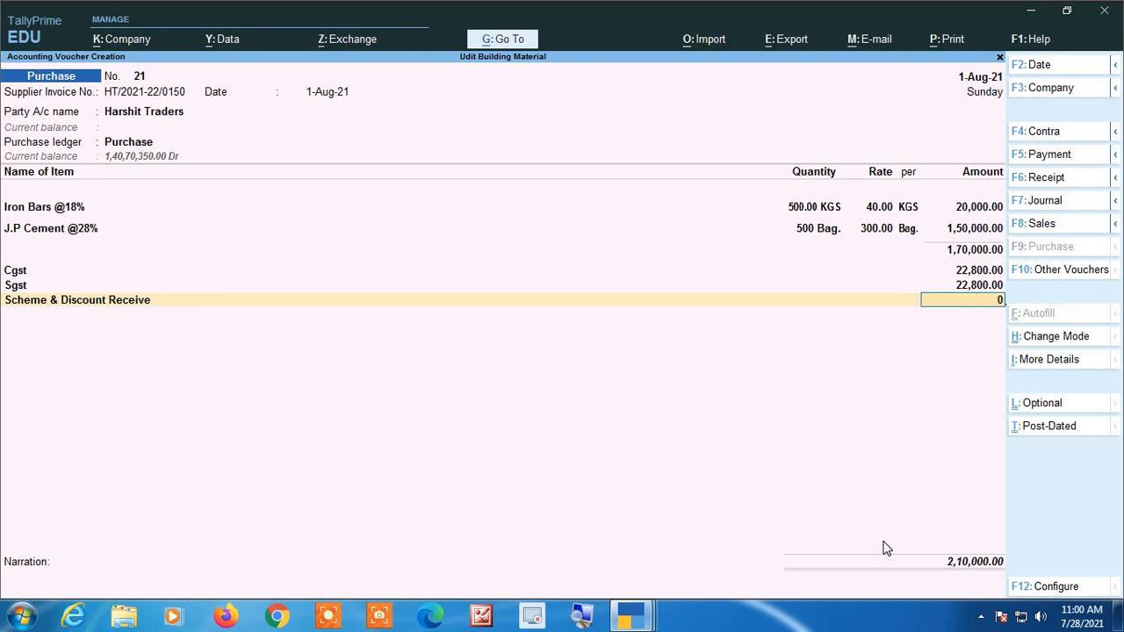
key(Return)
key(BackSpace)
key(BackSpace)
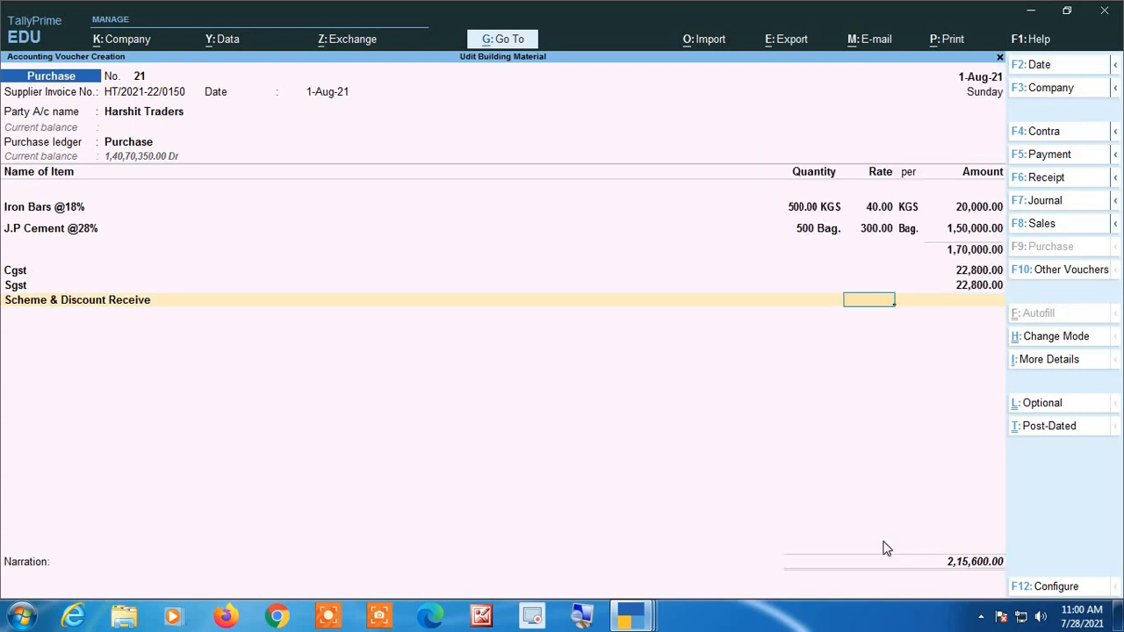
Enter -5600 as the Scheme & Discount Receive amount, end the ledger list and save the voucher without a narration.
key(Return)
text(5600)
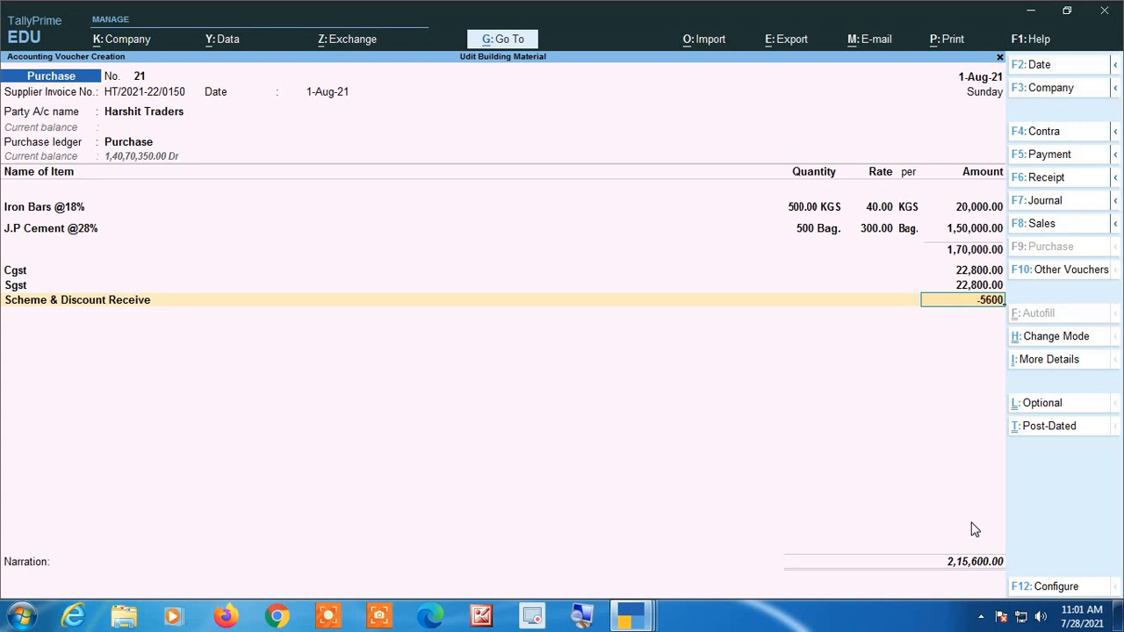
key(Return)
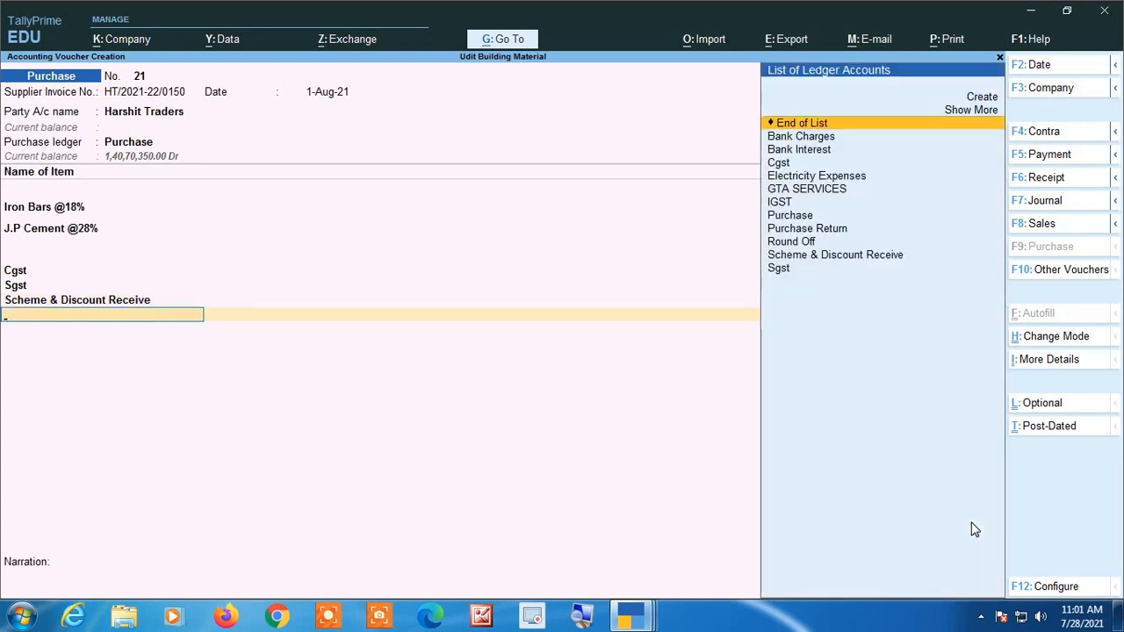
key(Return)
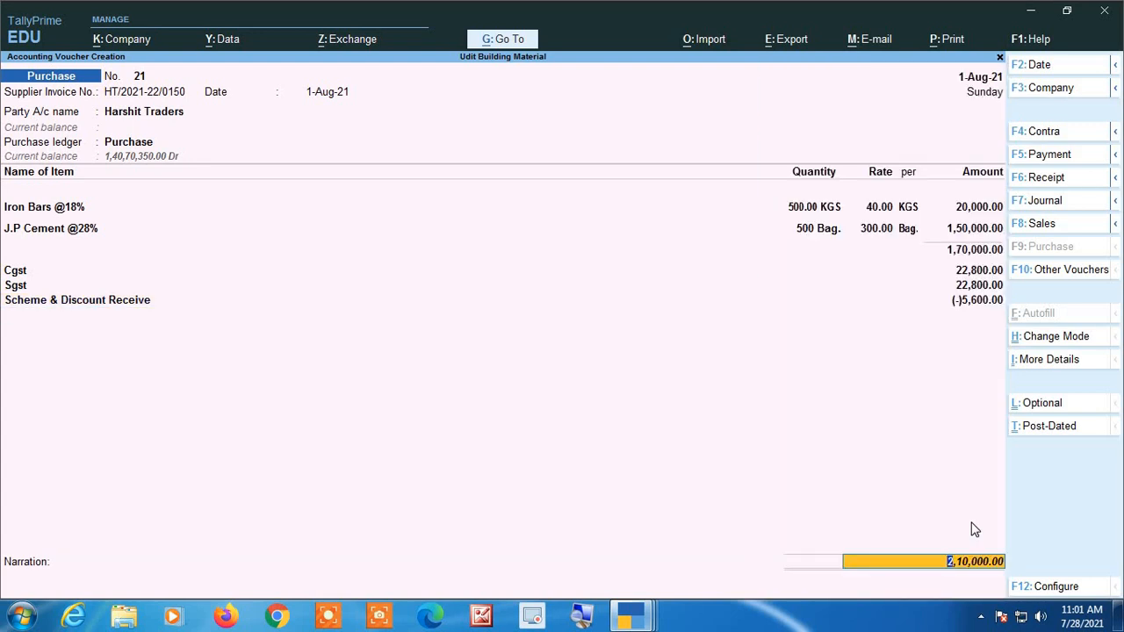
key(Return)
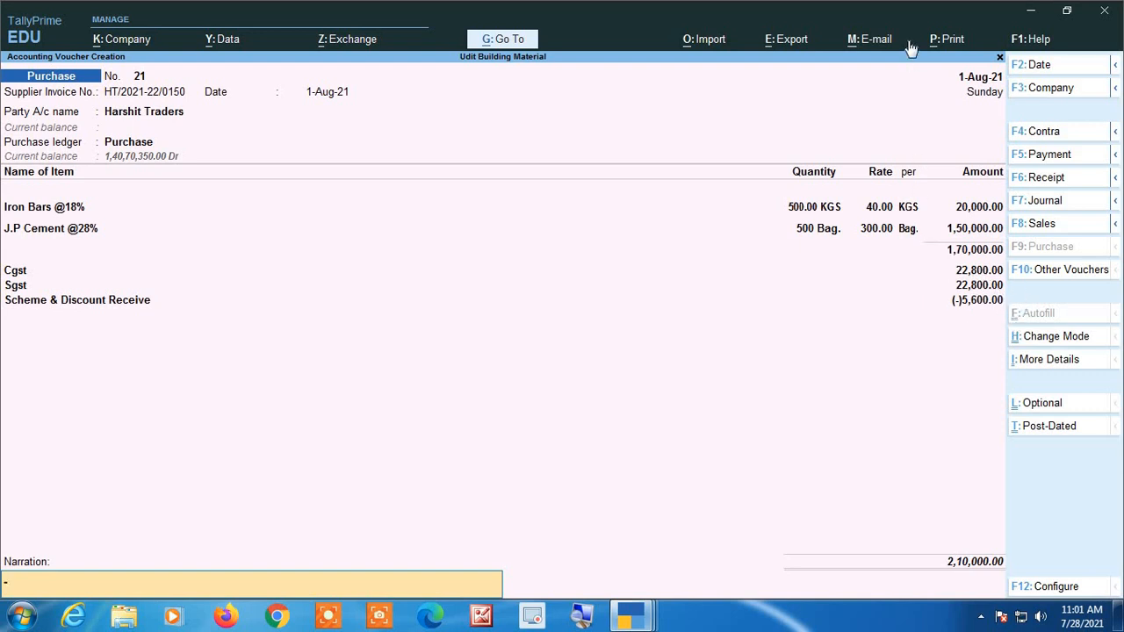
key(Return)
key(Return)
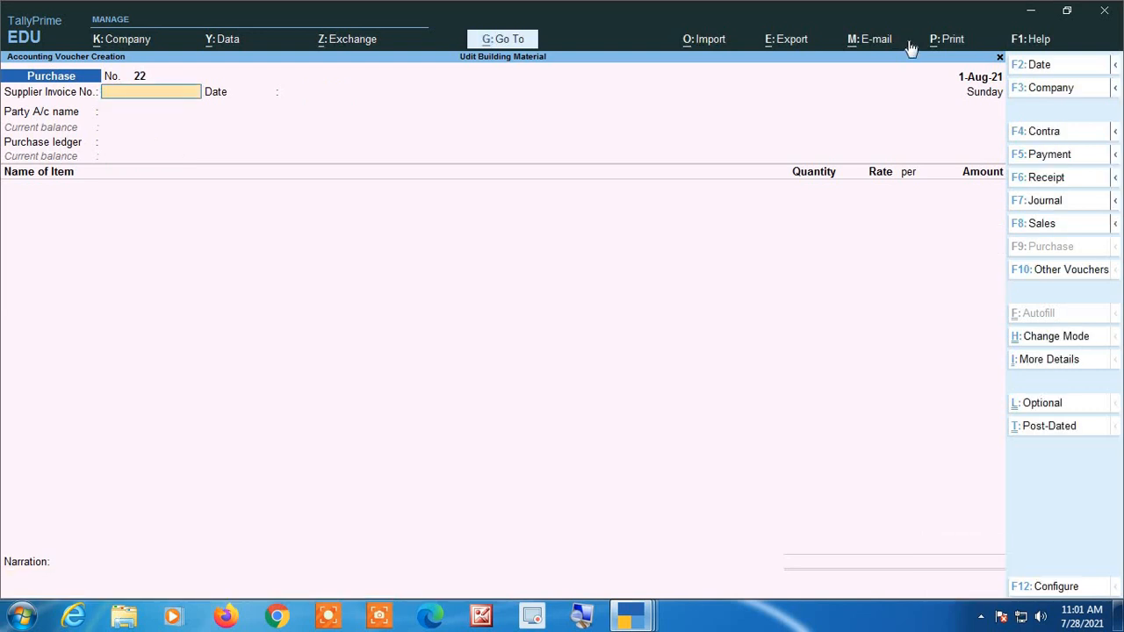
Check the first supplier invoice's discount and total, and examine the second Harshit Traders GST invoice with its item-wise discounts.
key(i)
scroll(738, 263, down, 4)
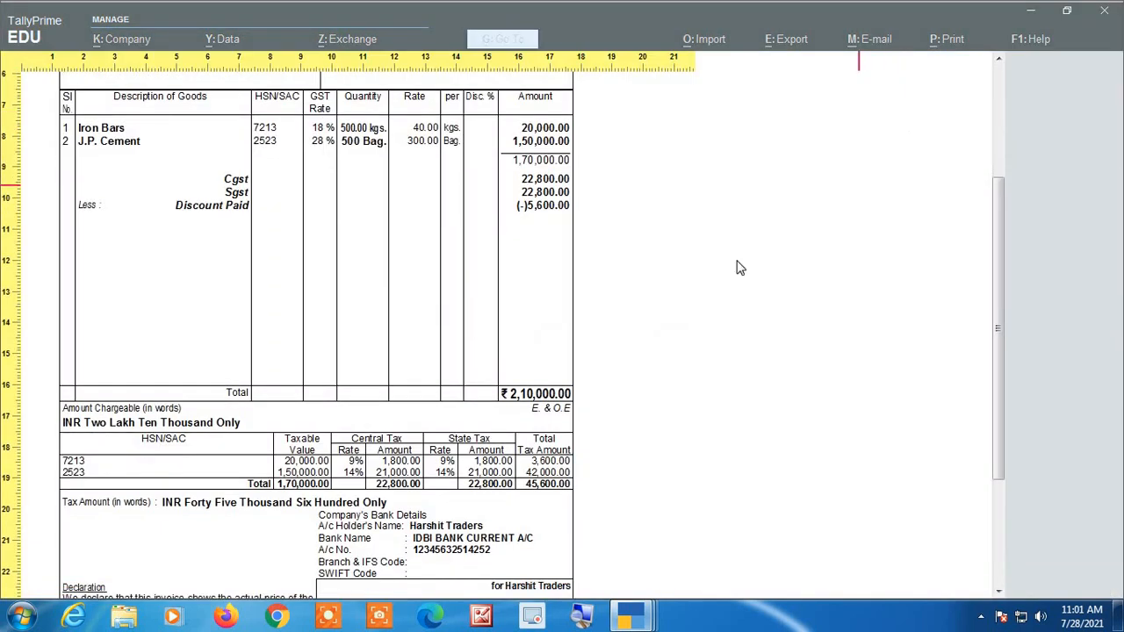
scroll(727, 272, down, 1)
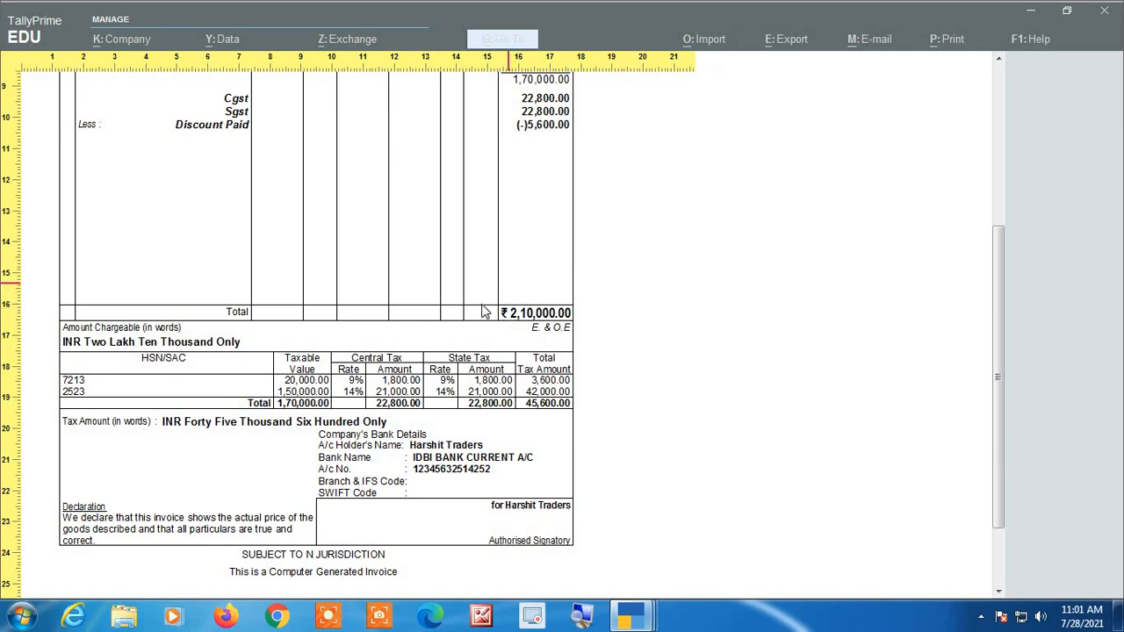
scroll(474, 334, up, 3)
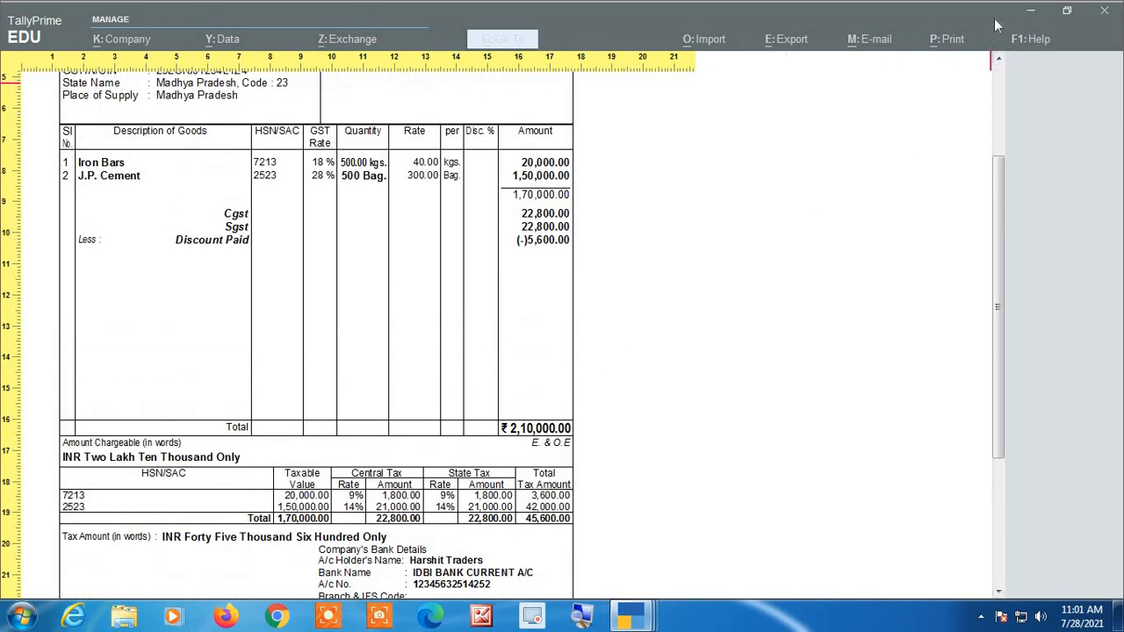
key(Escape)
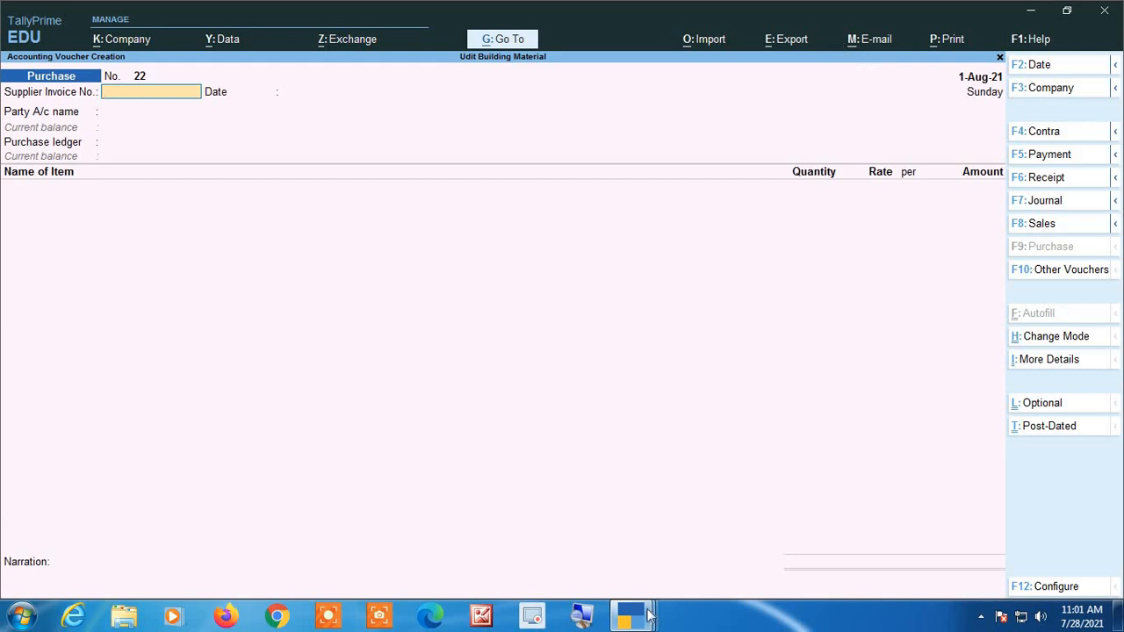
mouse_move(646, 619)
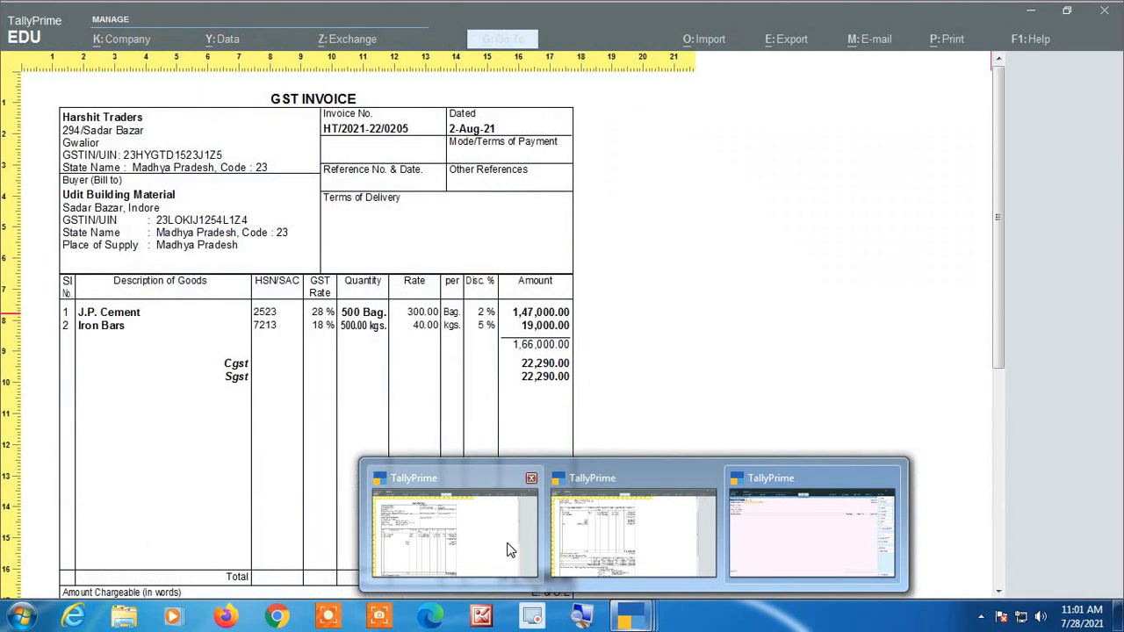
click(510, 550)
scroll(464, 432, down, 1)
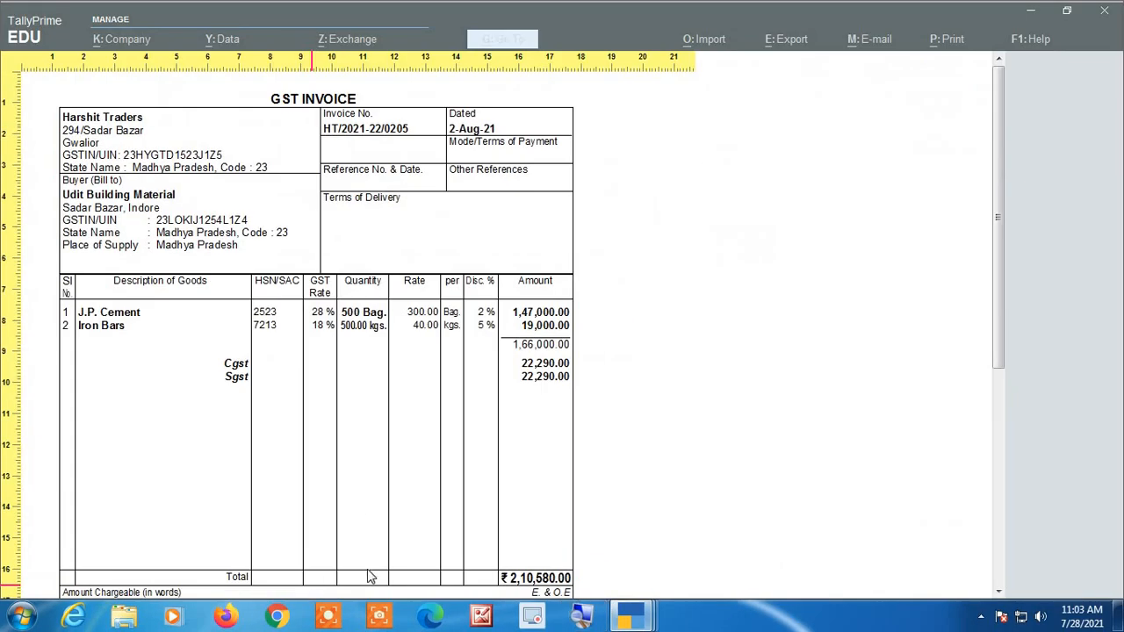
key(Escape)
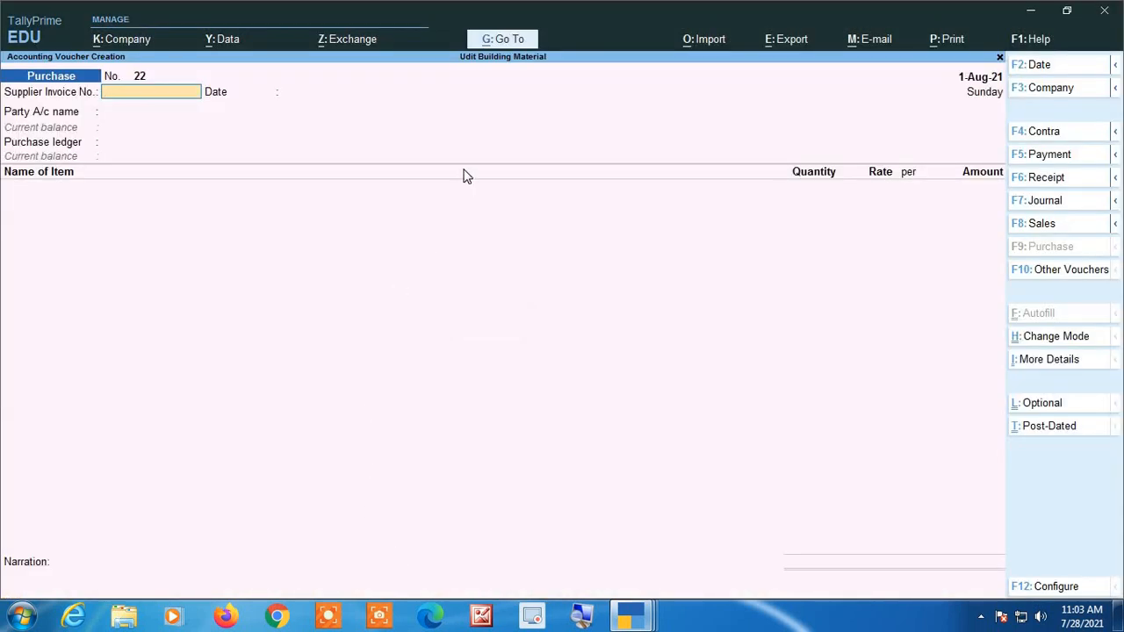
Date the new purchase voucher 2-Aug-21 and enter supplier invoice number HT/2021-22/0205, accepting the same invoice date.
key(F2)
key(Return)
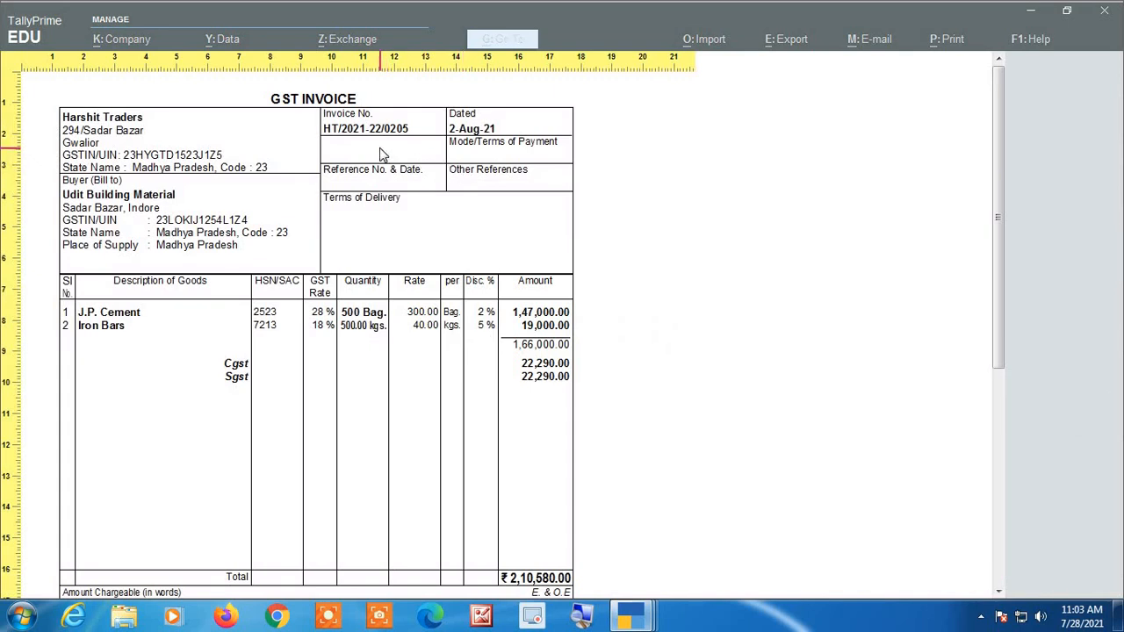
key(Escape)
text(HT)
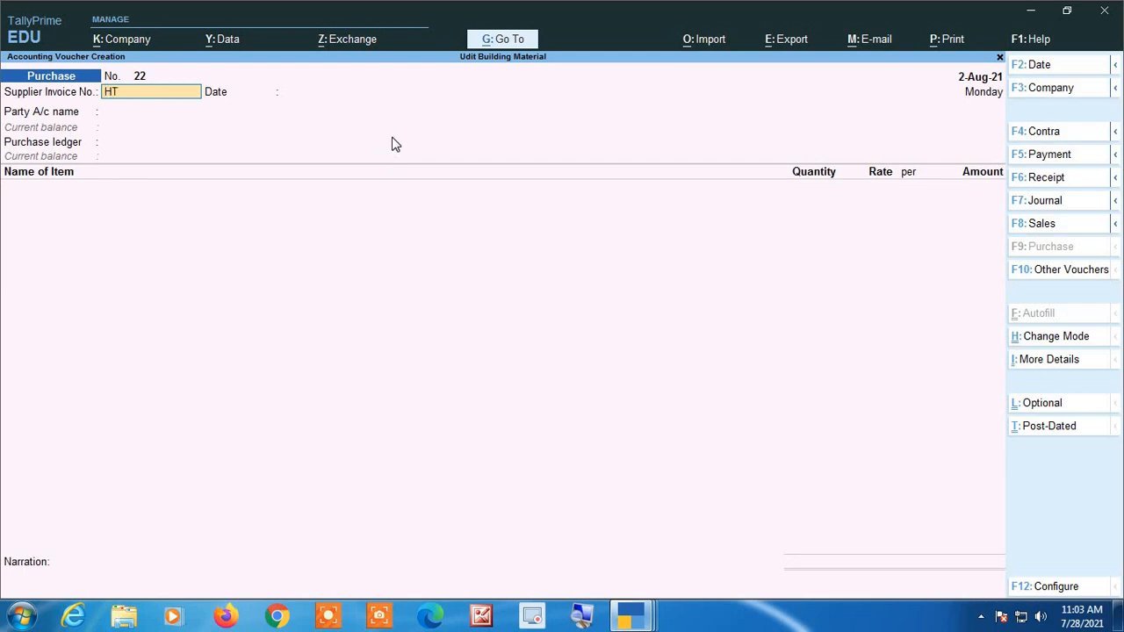
text(/2021-22/0205)
key(Return)
key(Return)
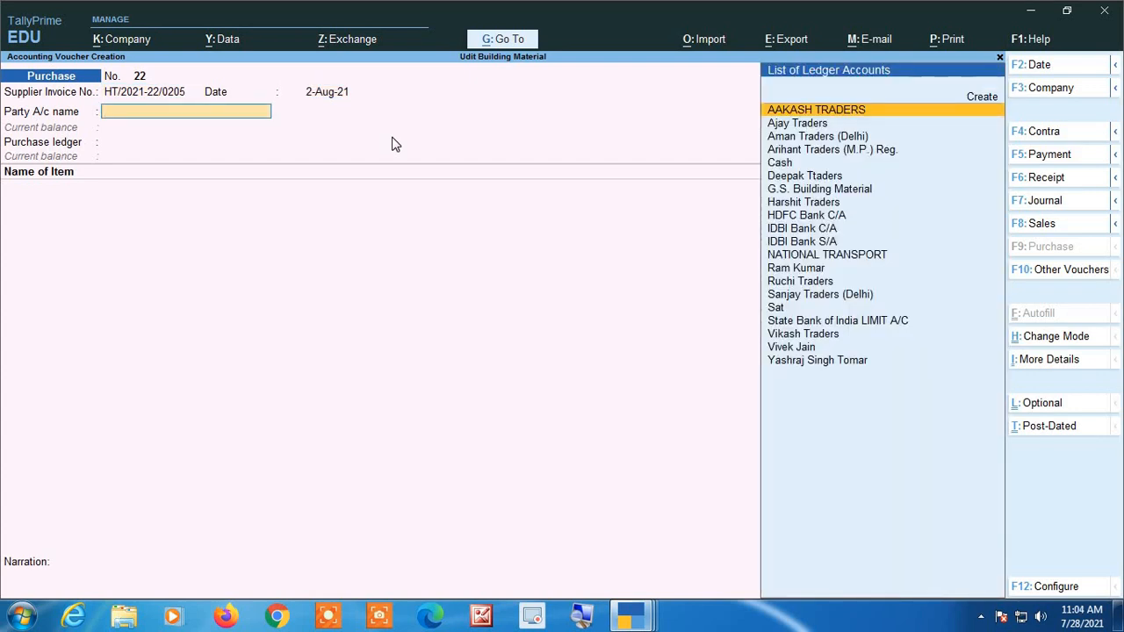
Choose Harshit Traders as the party and Purchase as the purchase ledger, and check the supplier invoice's items and discount percentages.
text(Har)
key(Return)
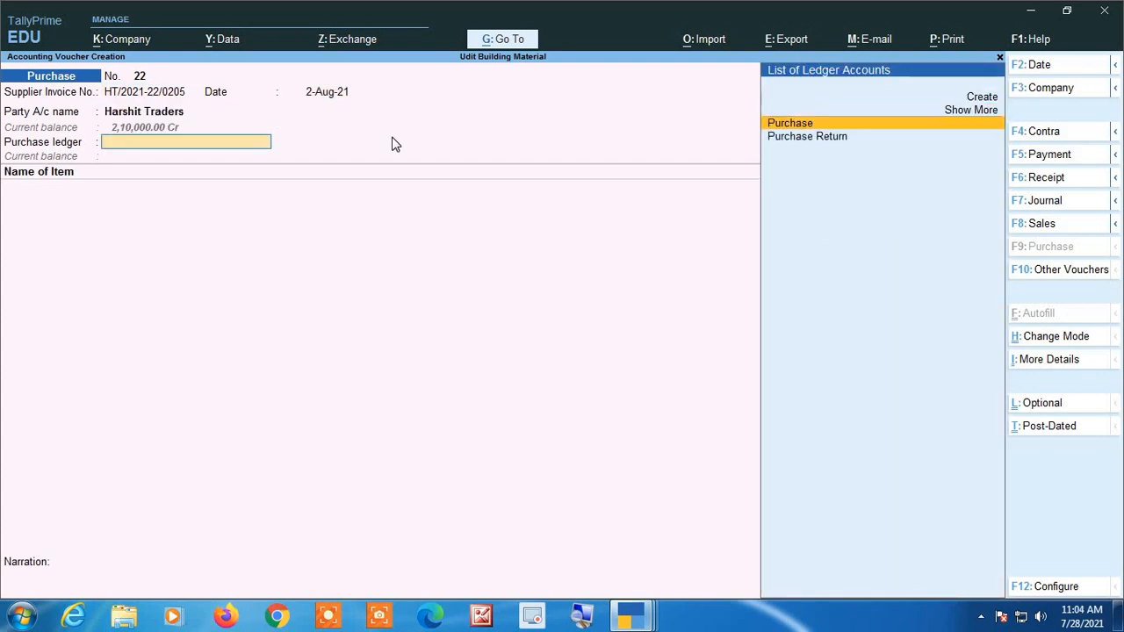
key(Return)
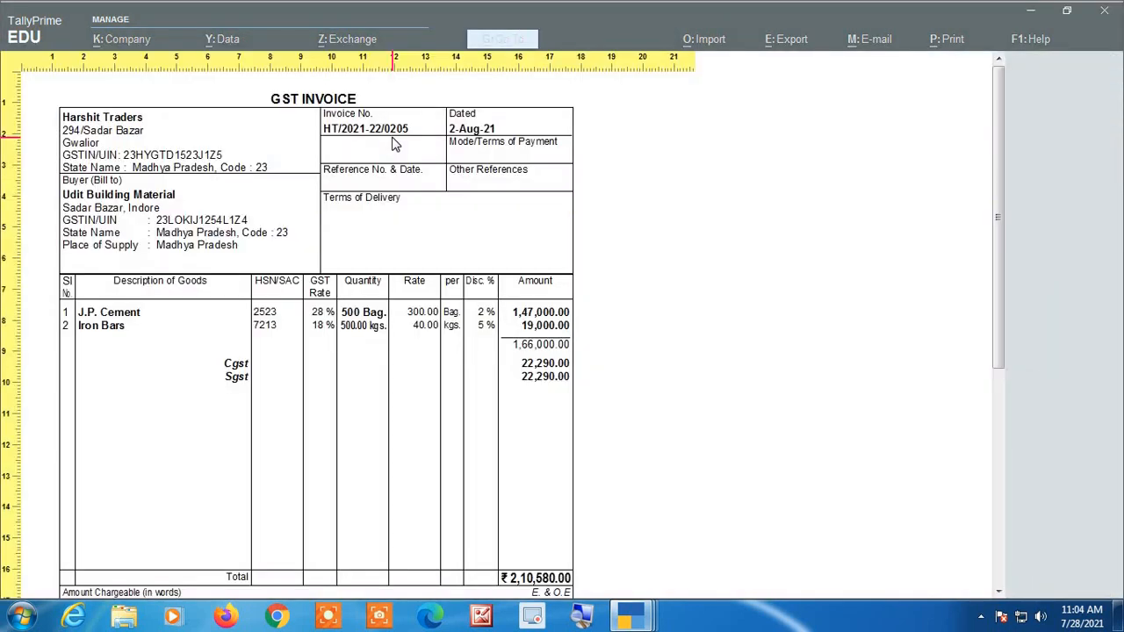
scroll(266, 357, down, 3)
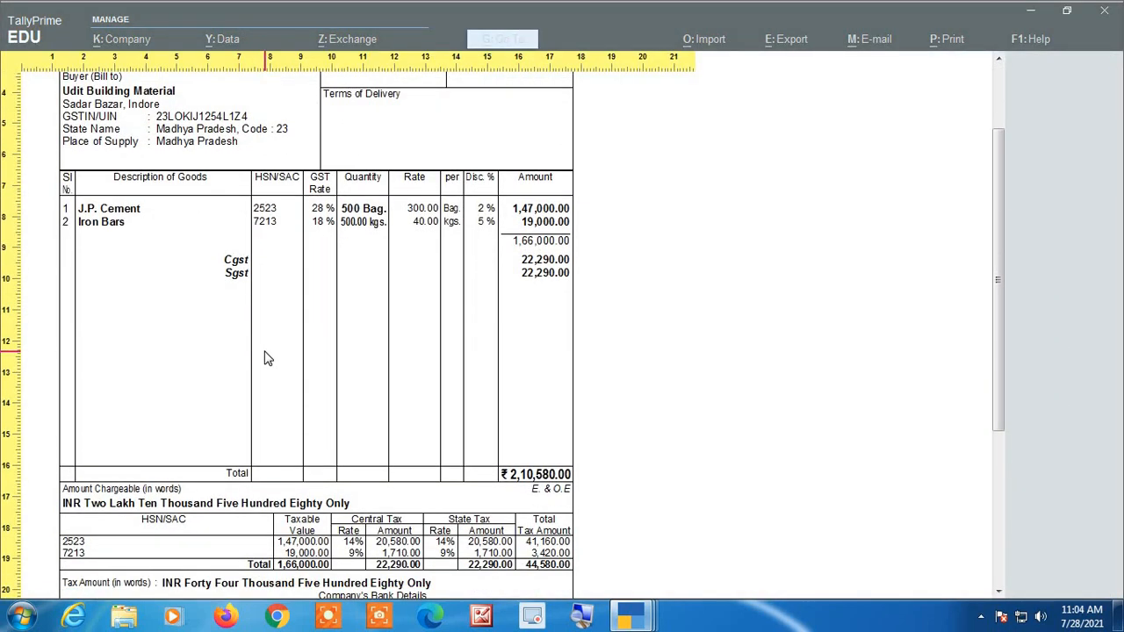
key(Escape)
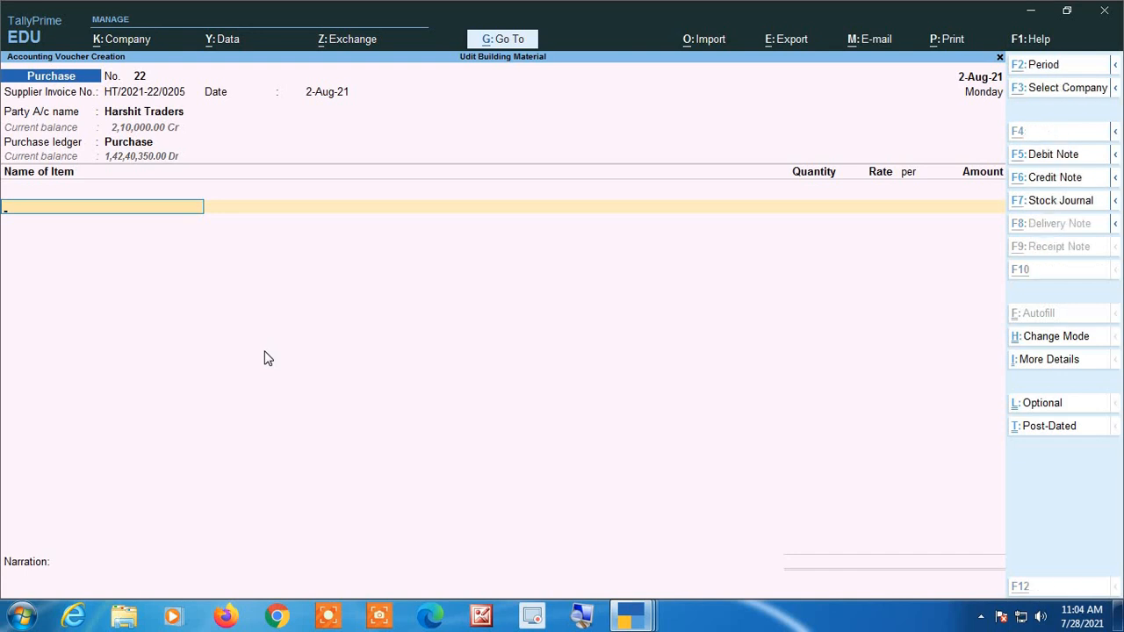
key(alt+Tab)
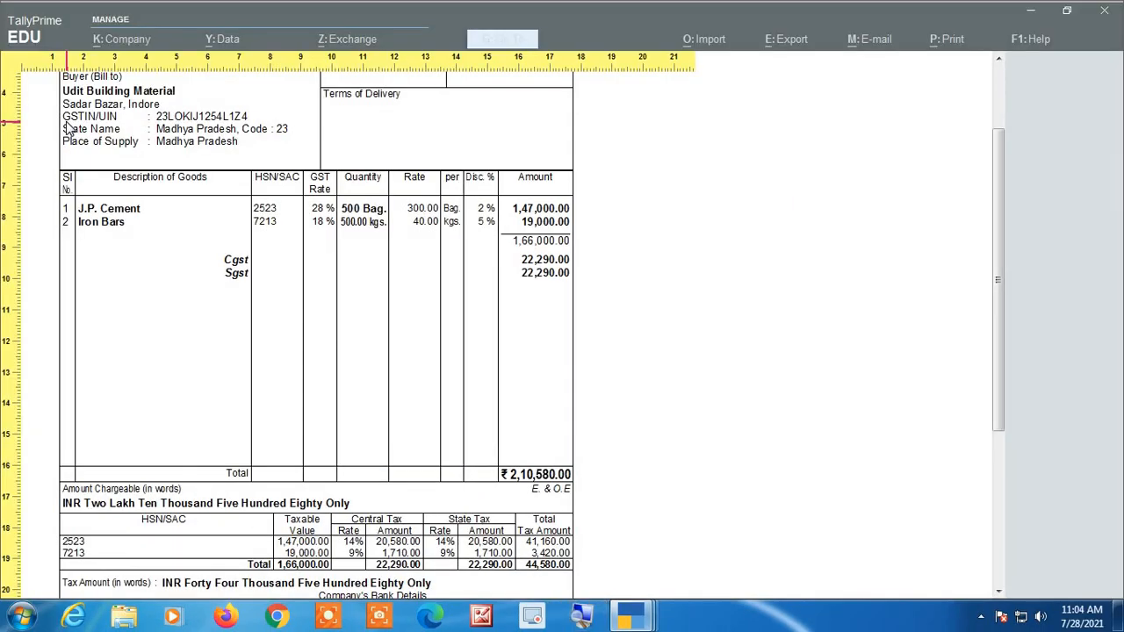
key(Escape)
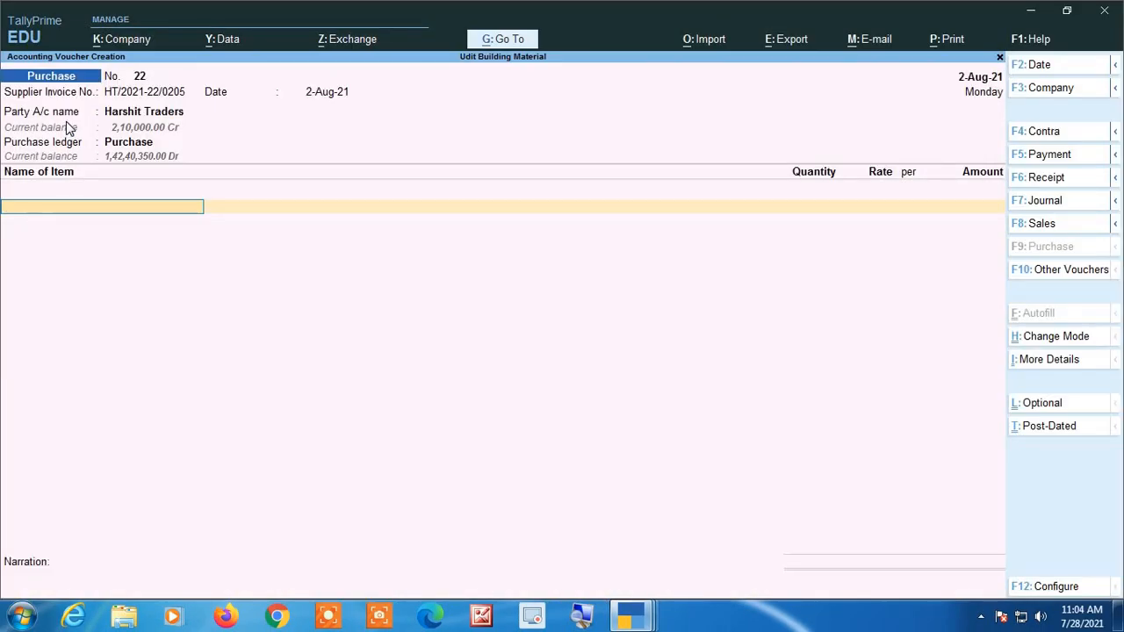
Open the company features and set Use Discount column in invoices to Yes.
key(F11)
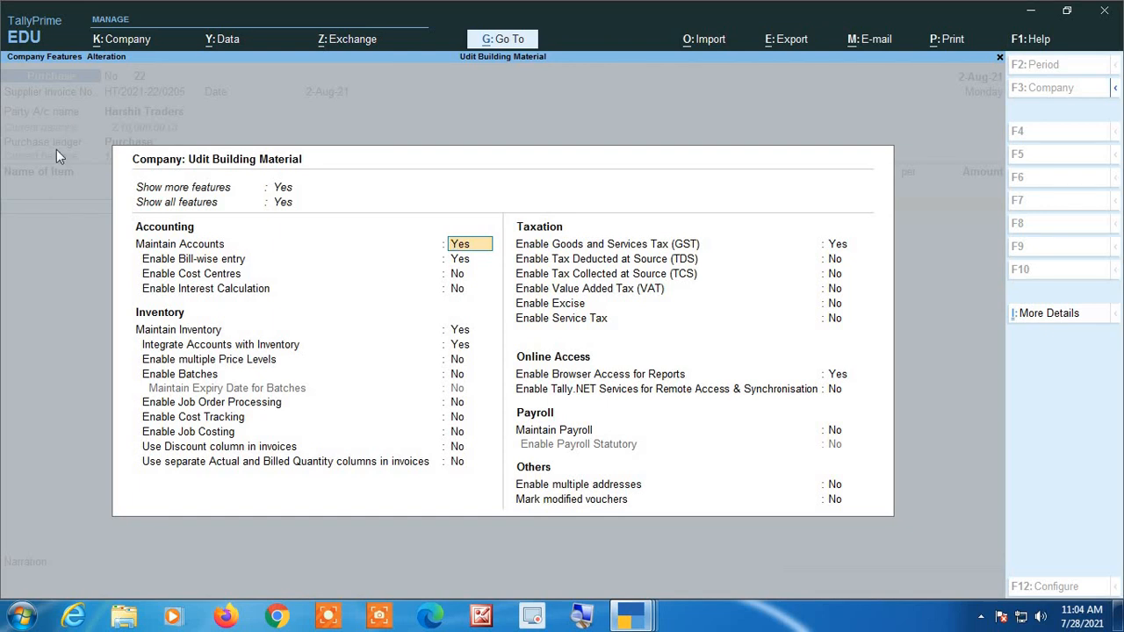
click(574, 618)
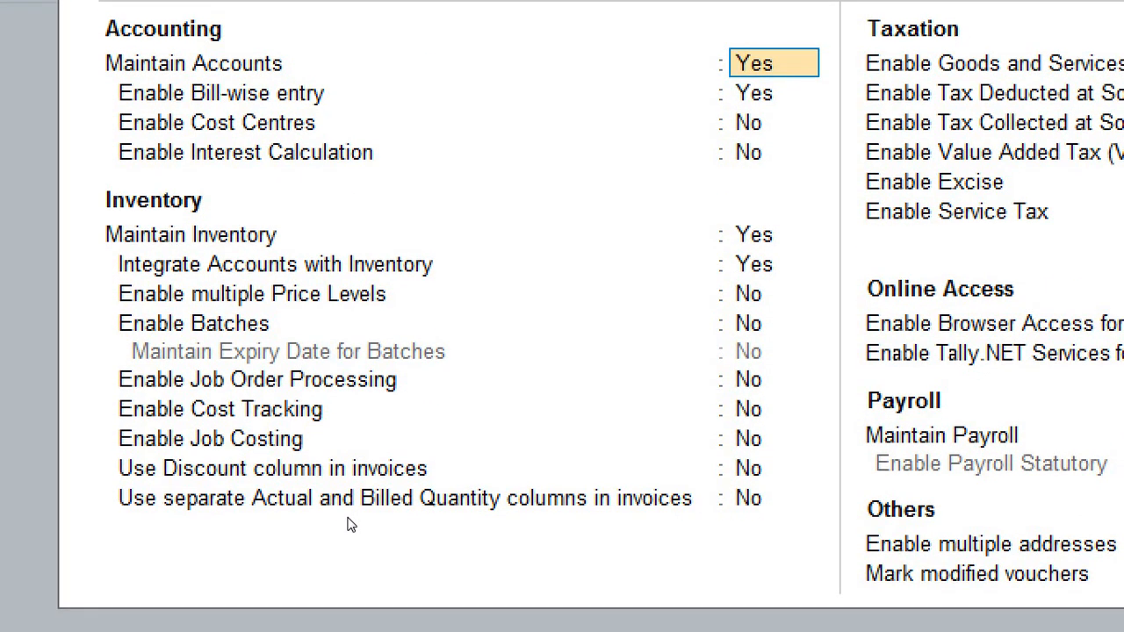
key(Return)
key(Return)
key(Return)
key(Return)
key(Return)
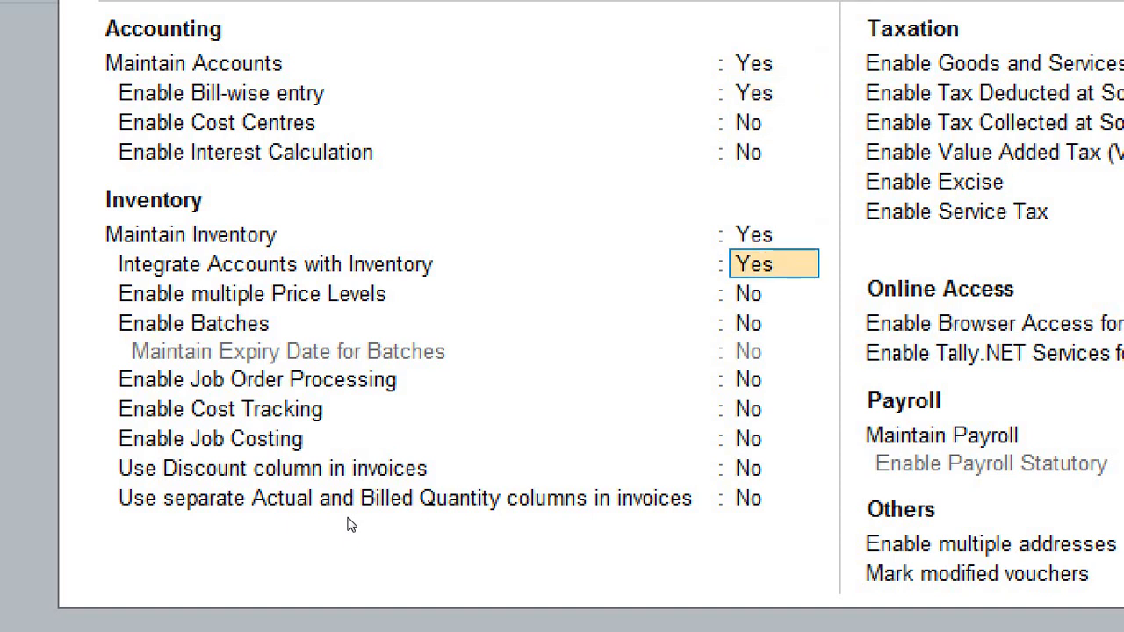
key(Return)
key(Return)
key(Return)
key(Return)
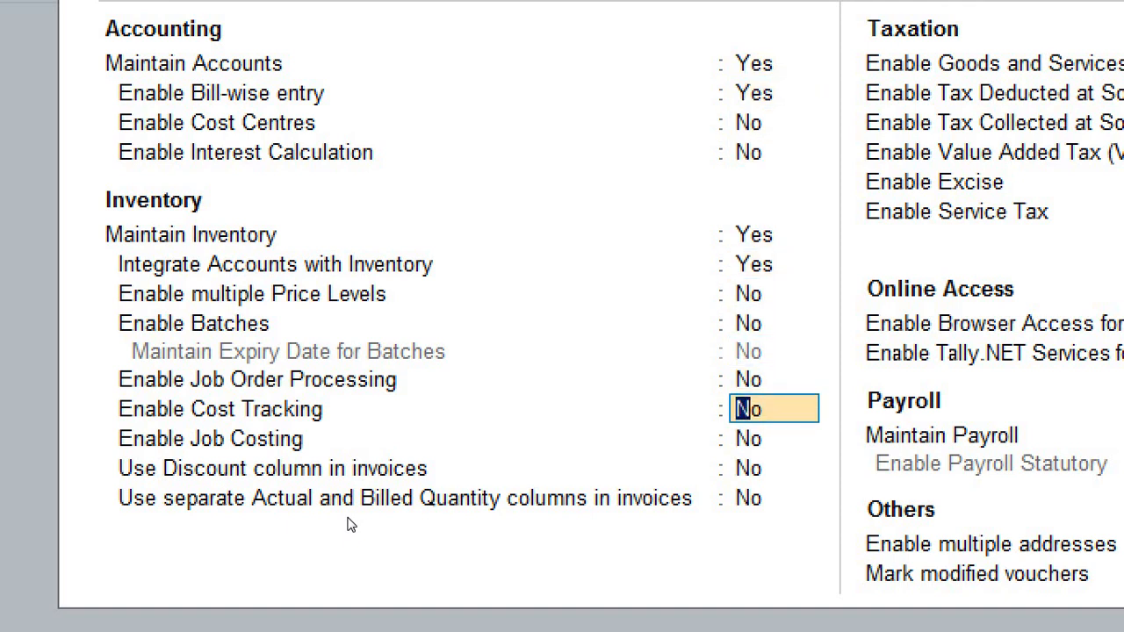
key(Return)
key(Return)
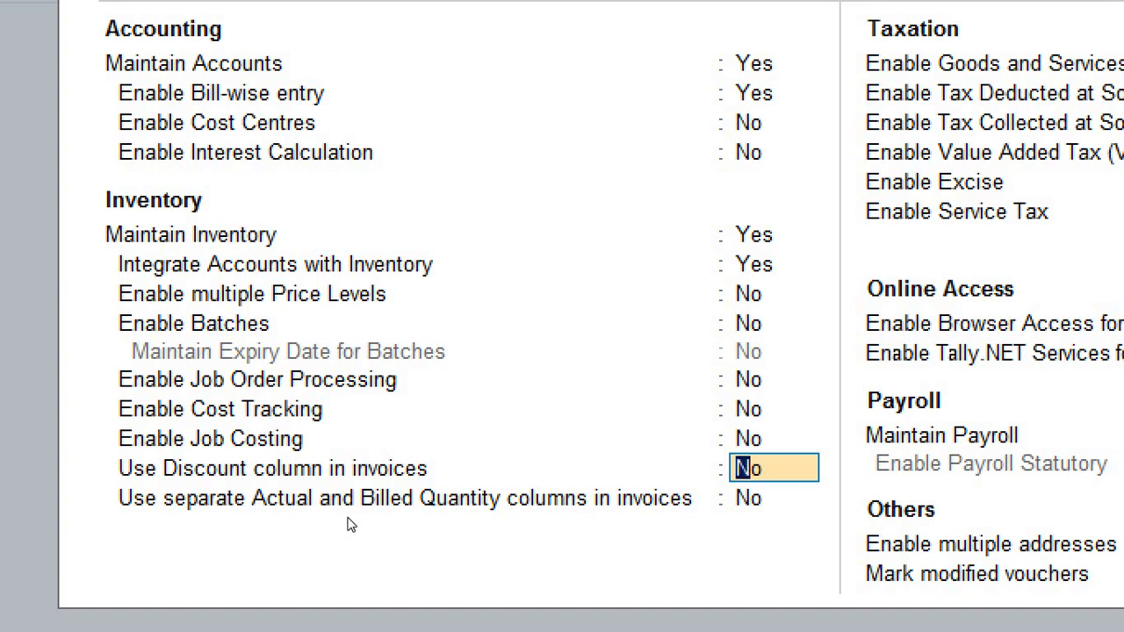
text(yes)
key(Return)
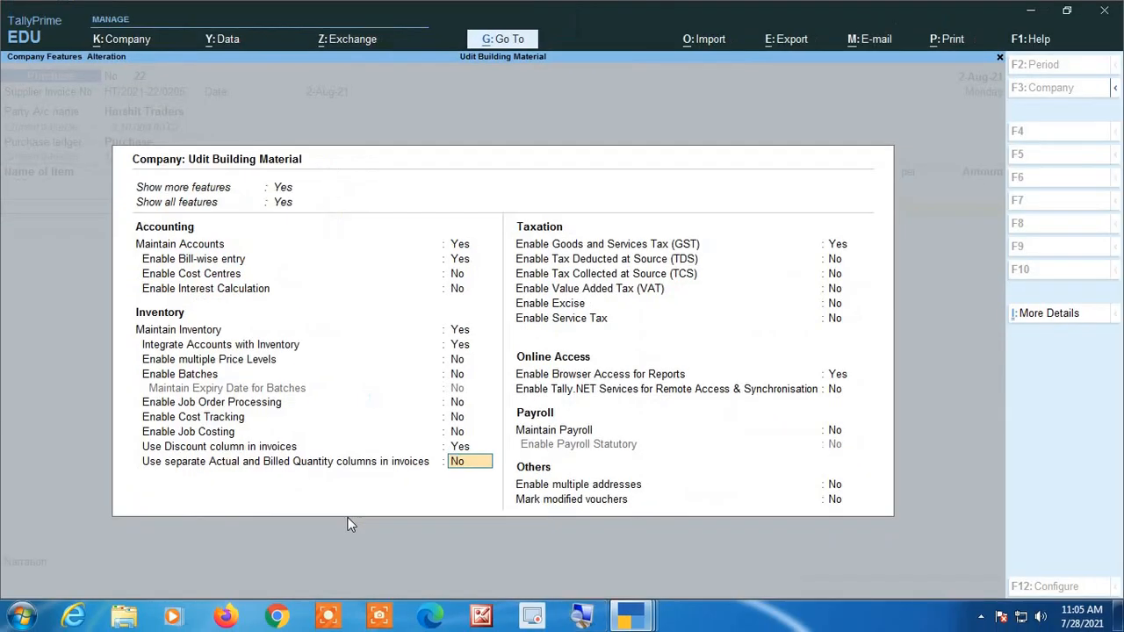
Accept the remaining company features and GST details unchanged, and inspect the purchase voucher's Disc % column.
key(Return)
key(Return)
key(Return)
key(Return)
key(Return)
key(Return)
key(Return)
key(Return)
key(Return)
key(Return)
key(Return)
key(Return)
key(Return)
key(Return)
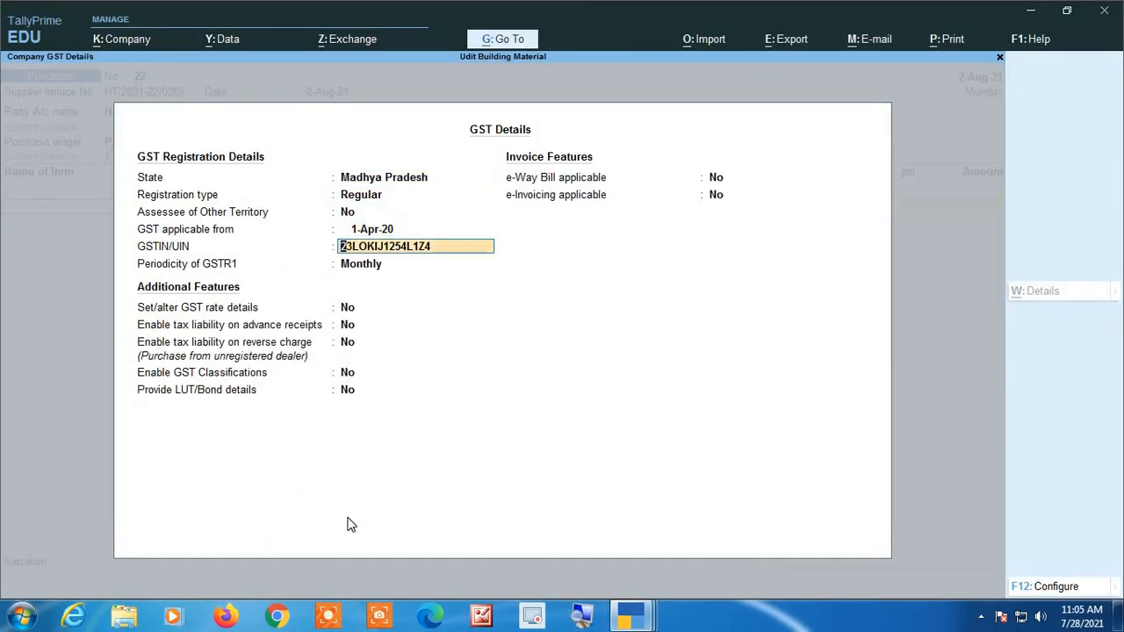
key(Return)
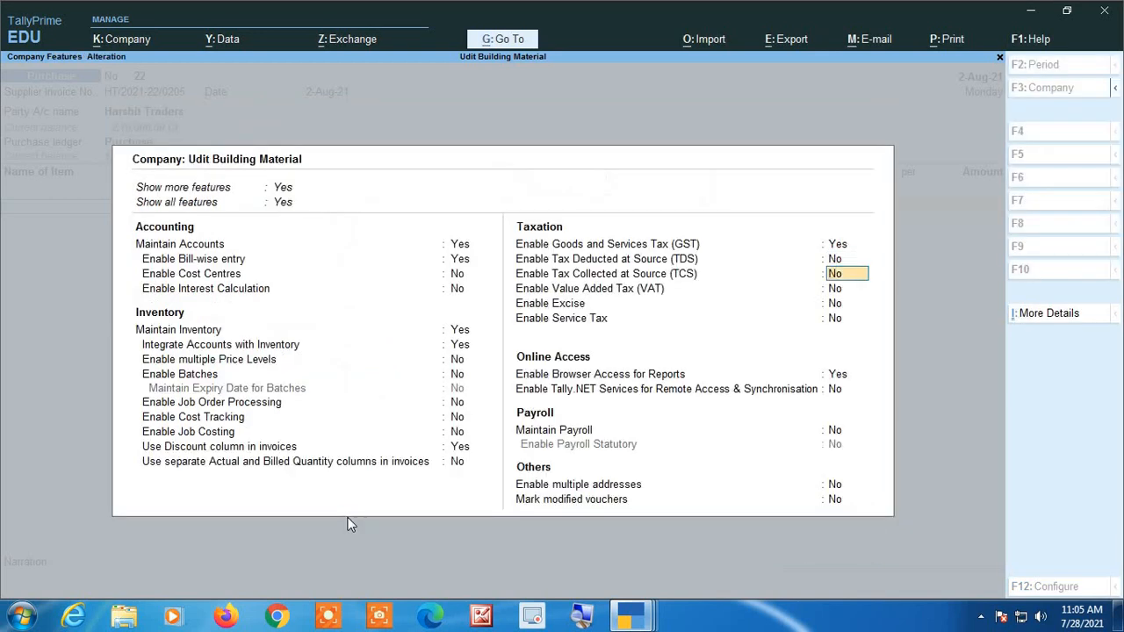
key(Return)
key(Return)
key(Return)
key(Return)
key(Return)
key(Return)
key(Return)
key(Return)
key(Return)
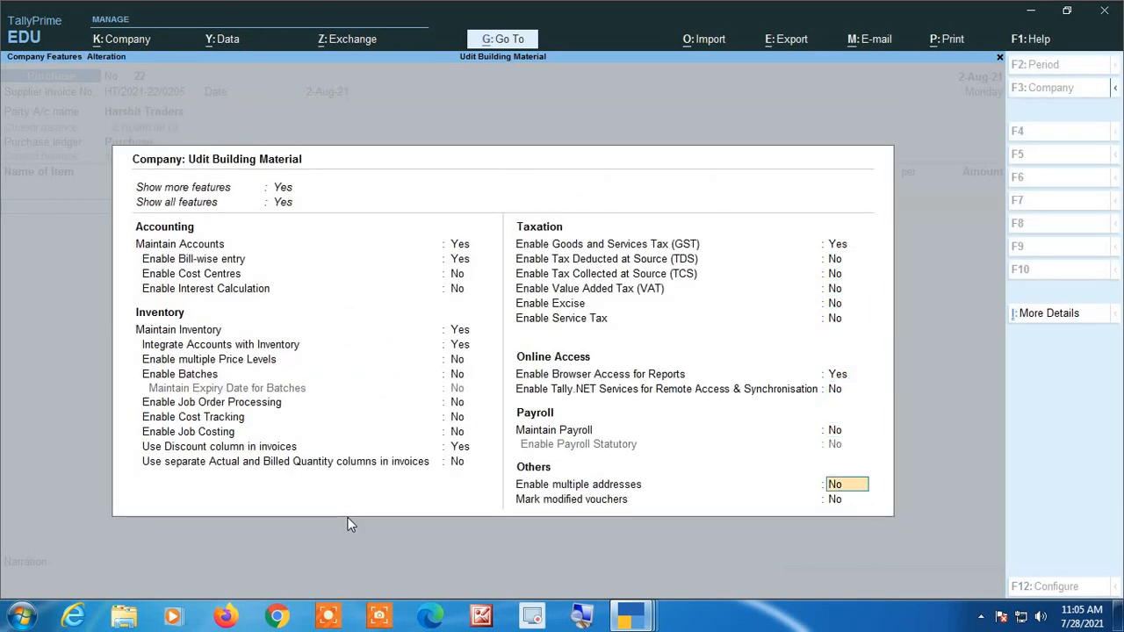
key(Return)
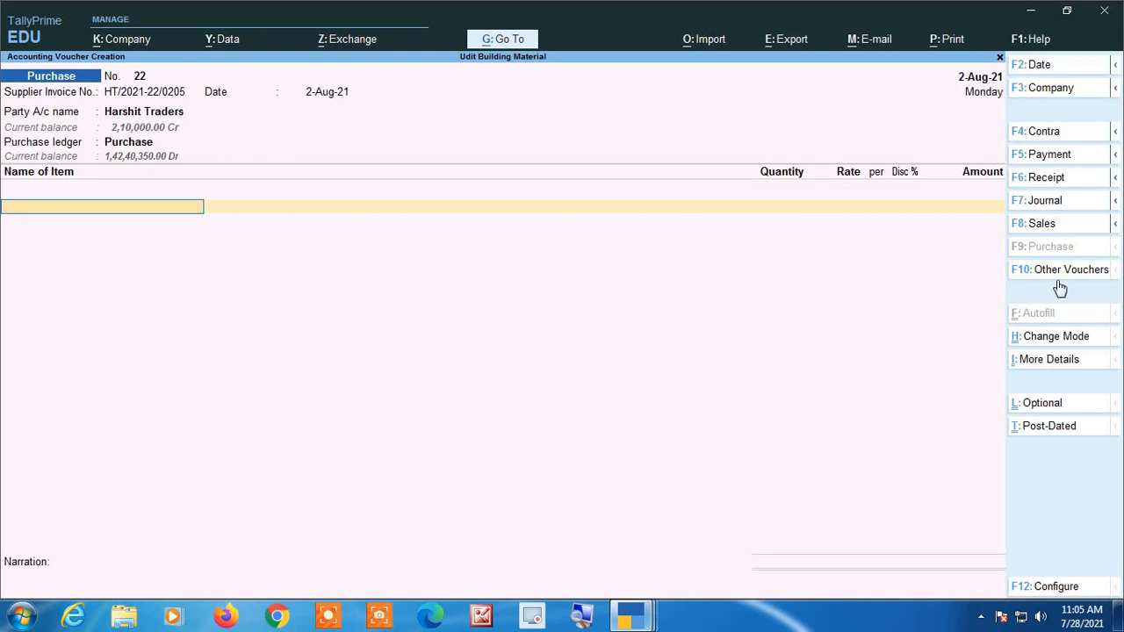
click(583, 618)
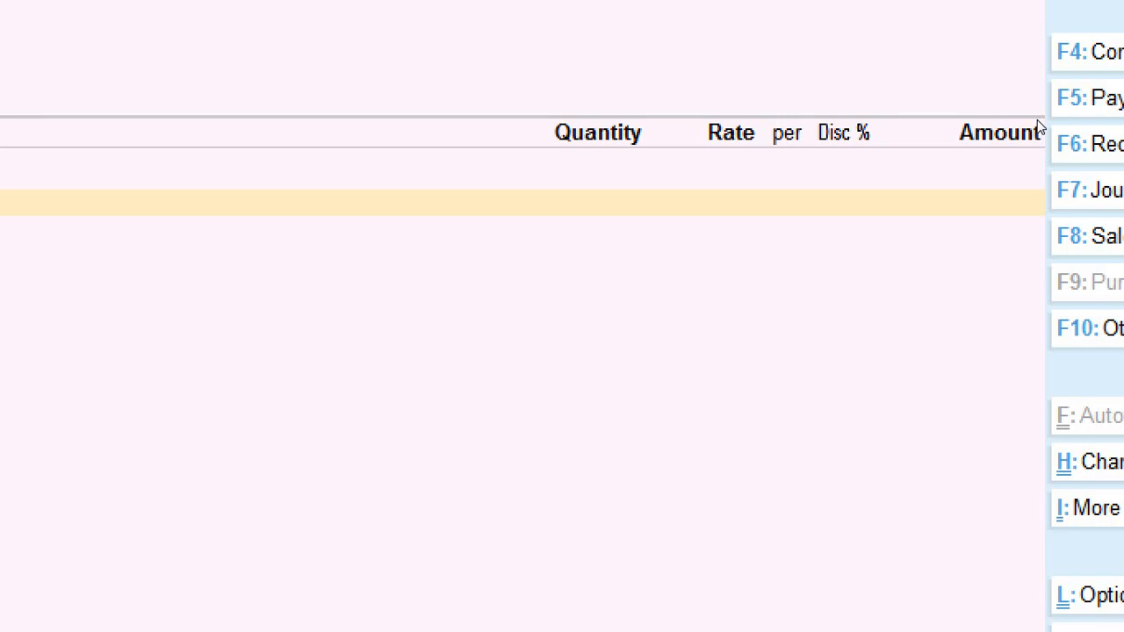
key(super+Escape)
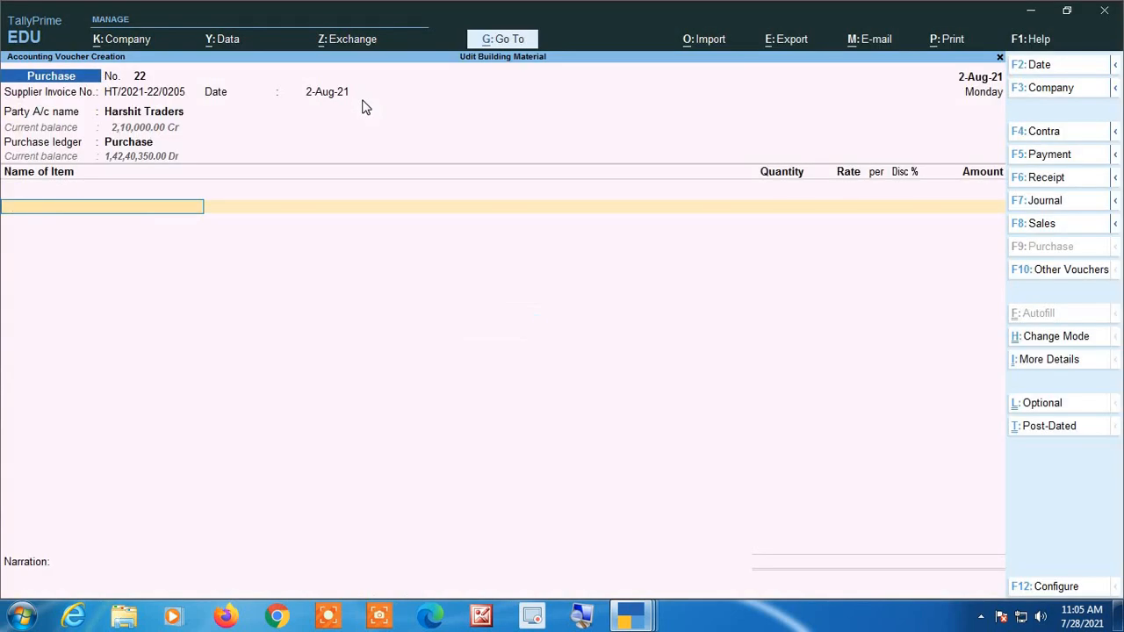
key(space)
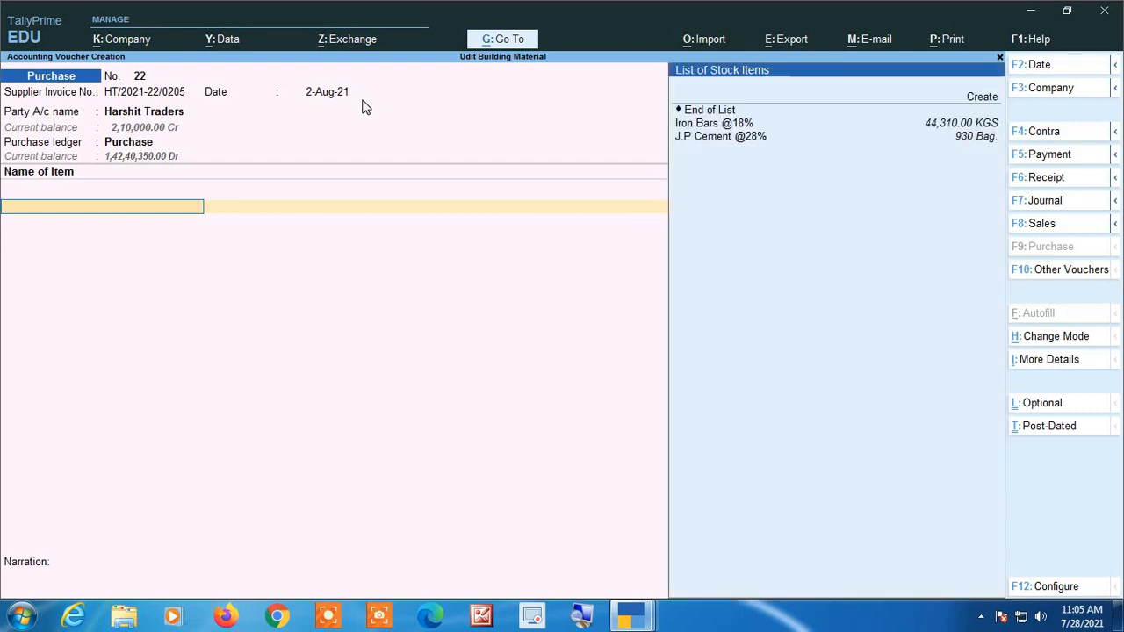
key(Down)
key(Down)
key(Down)
key(Down)
key(Return)
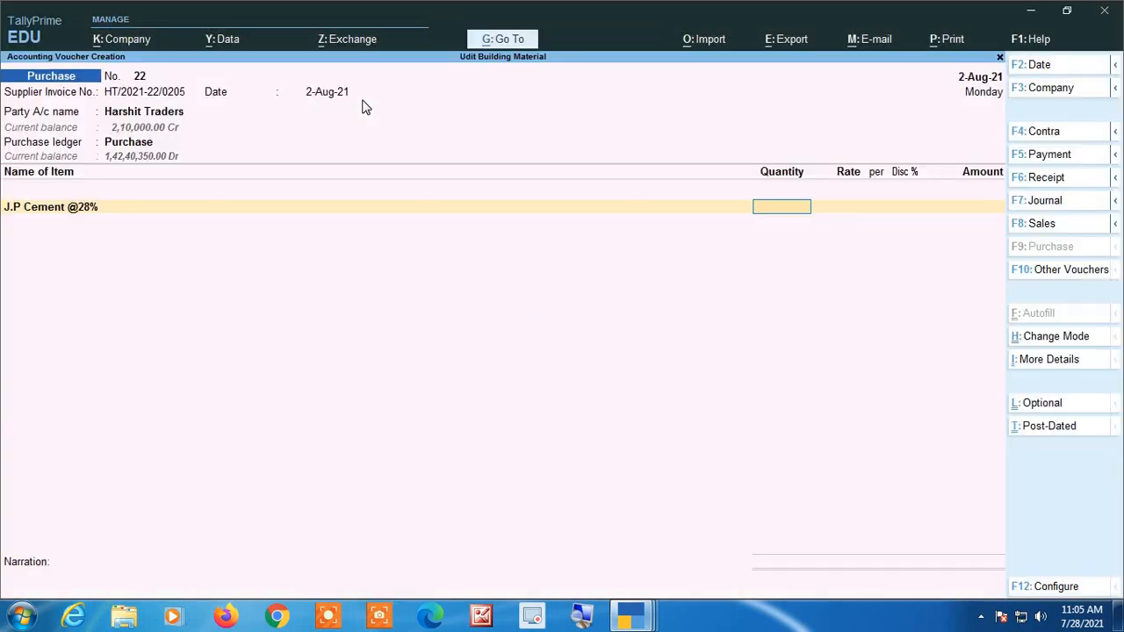
text(500)
key(Return)
key(Return)
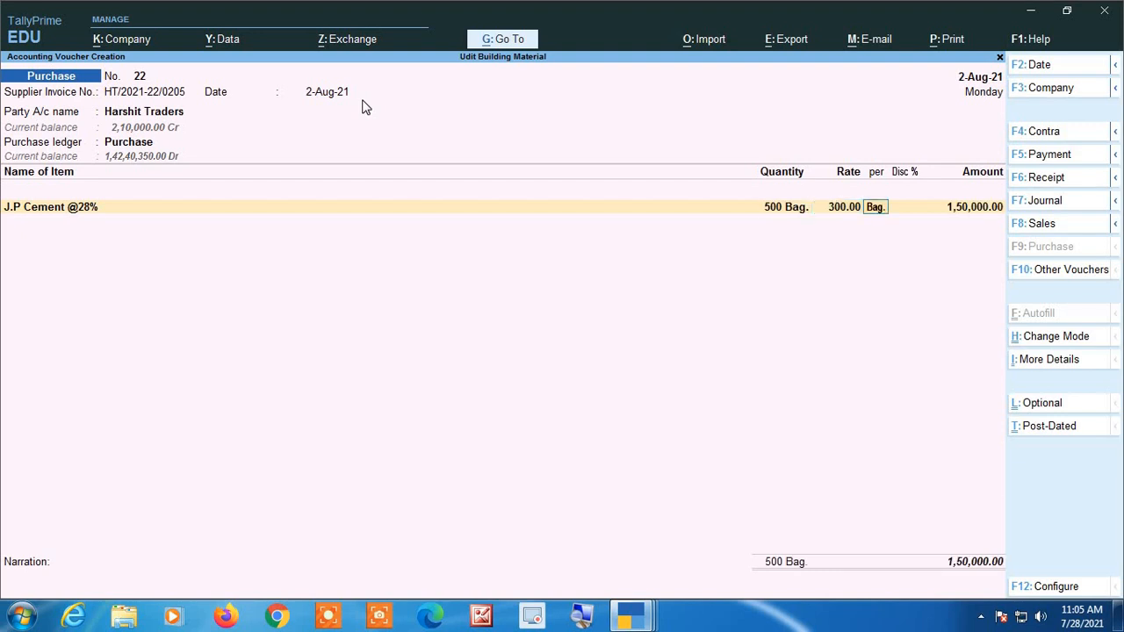
key(Return)
key(Return)
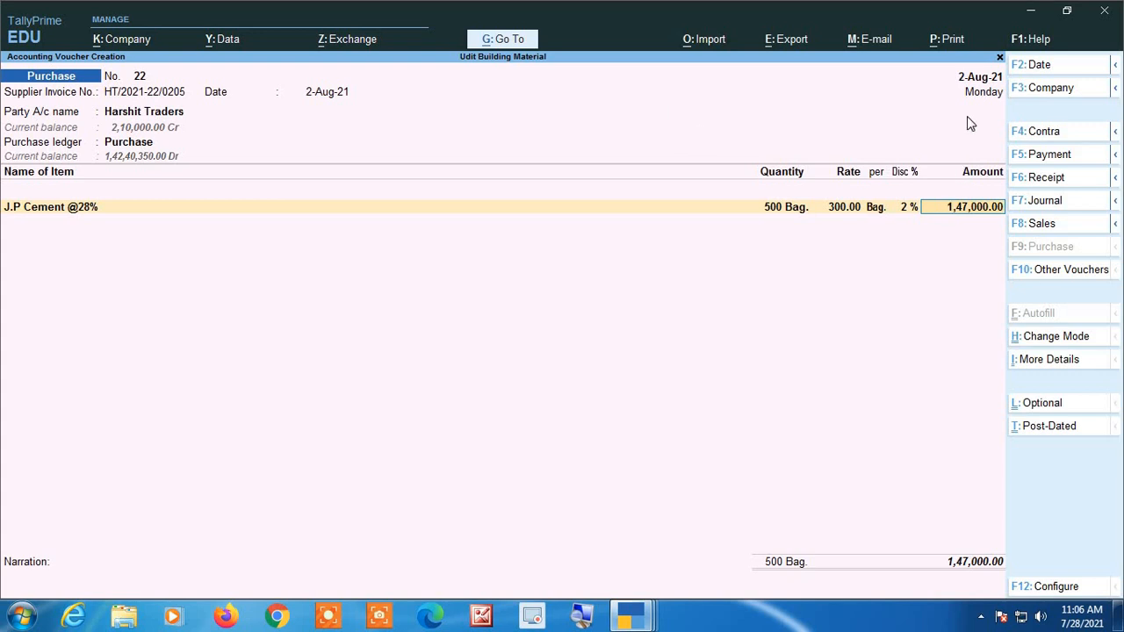
key(Return)
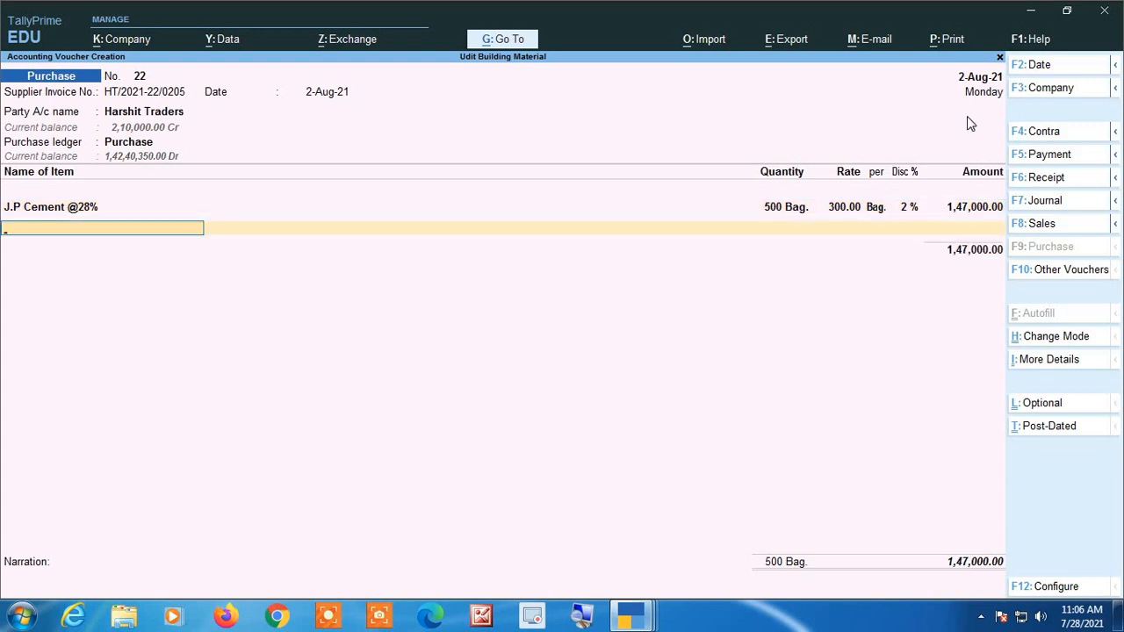
key(alt)
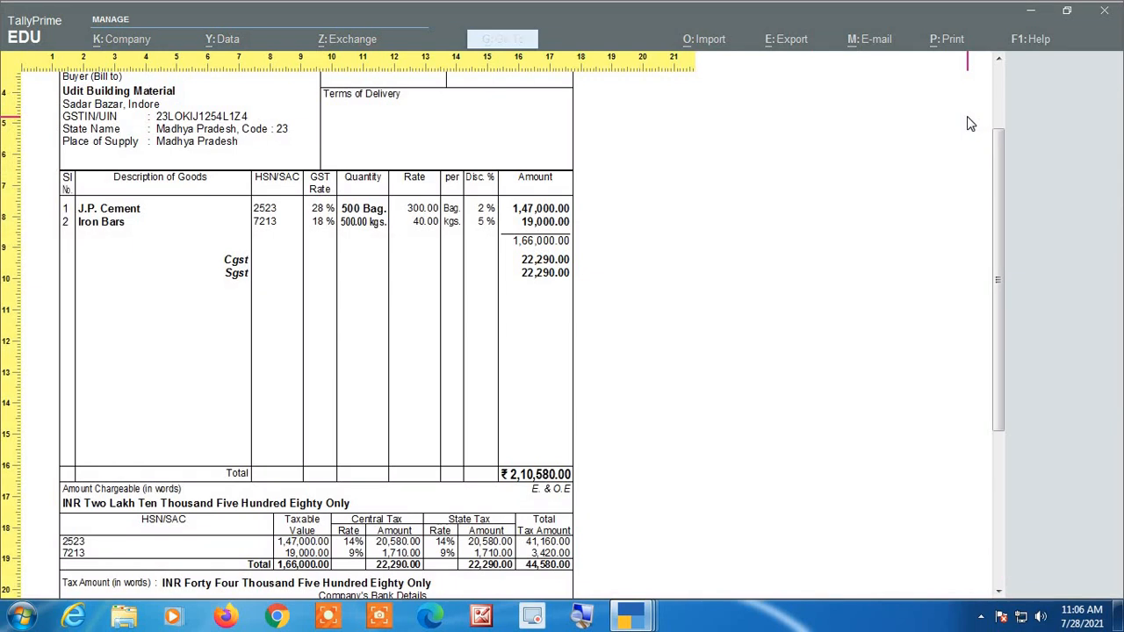
key(alt+Tab)
text(Ir)
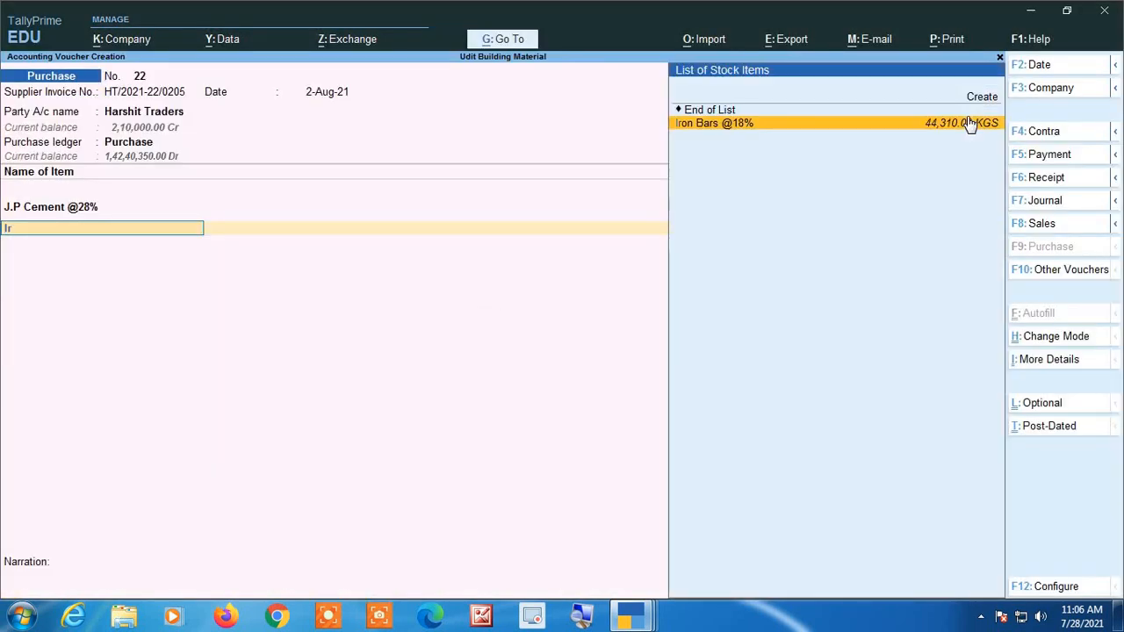
click(970, 123)
text(5)
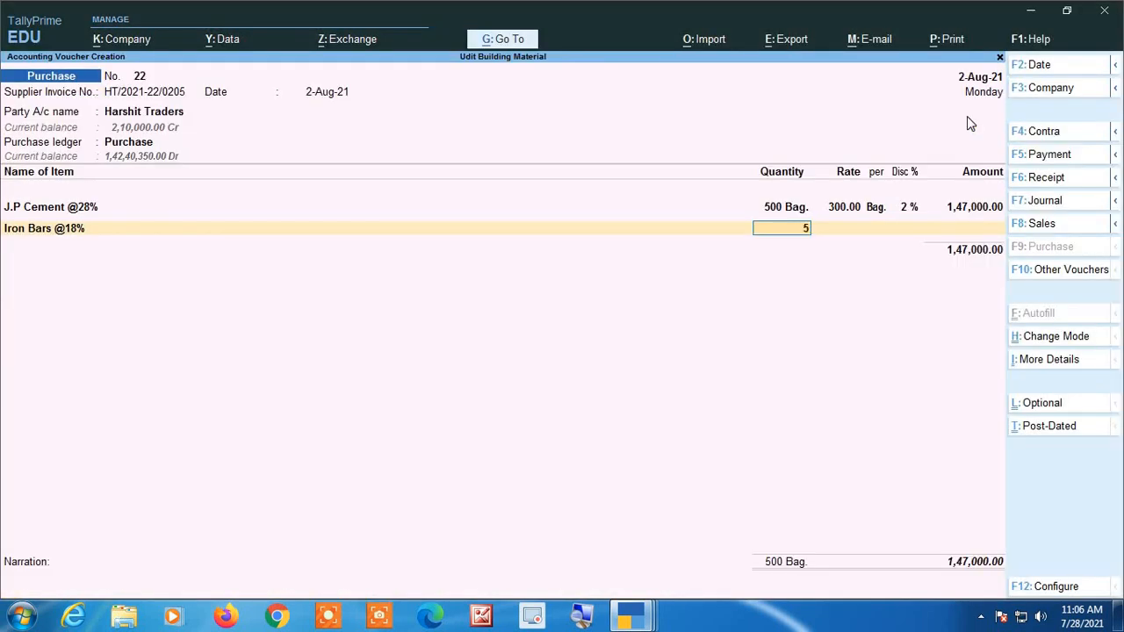
text(00)
key(Return)
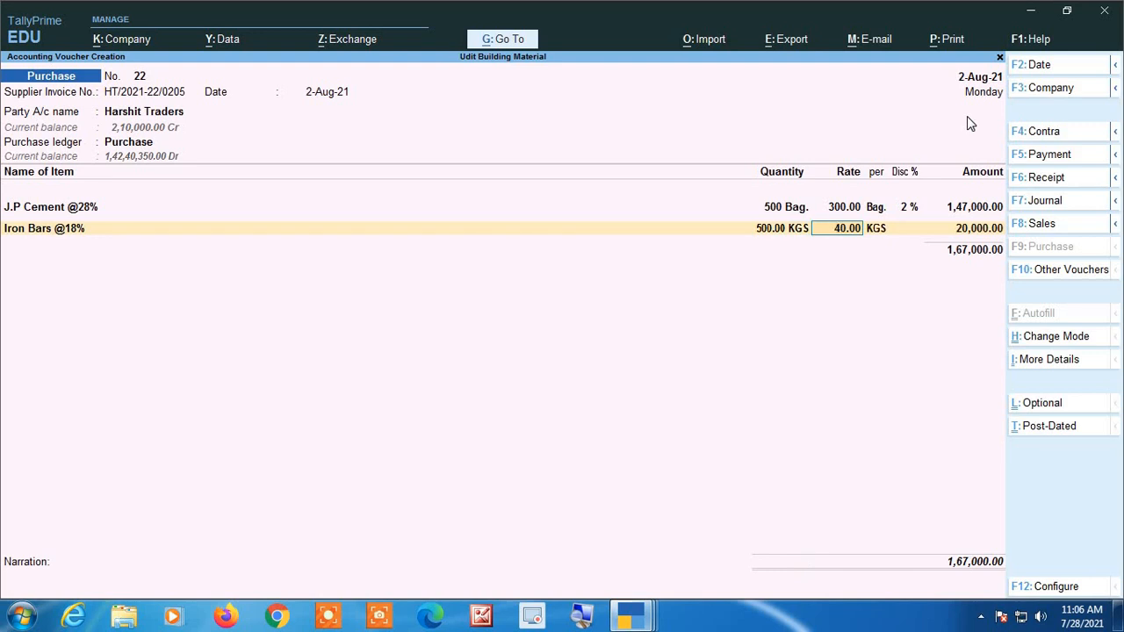
key(Return)
key(Return)
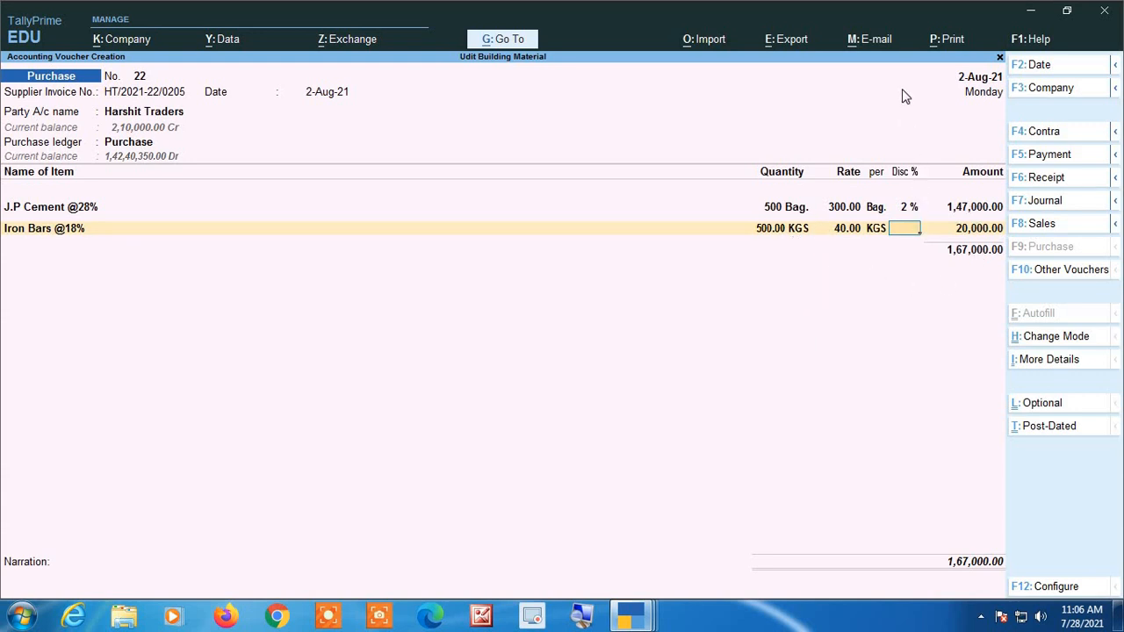
text(5)
key(Return)
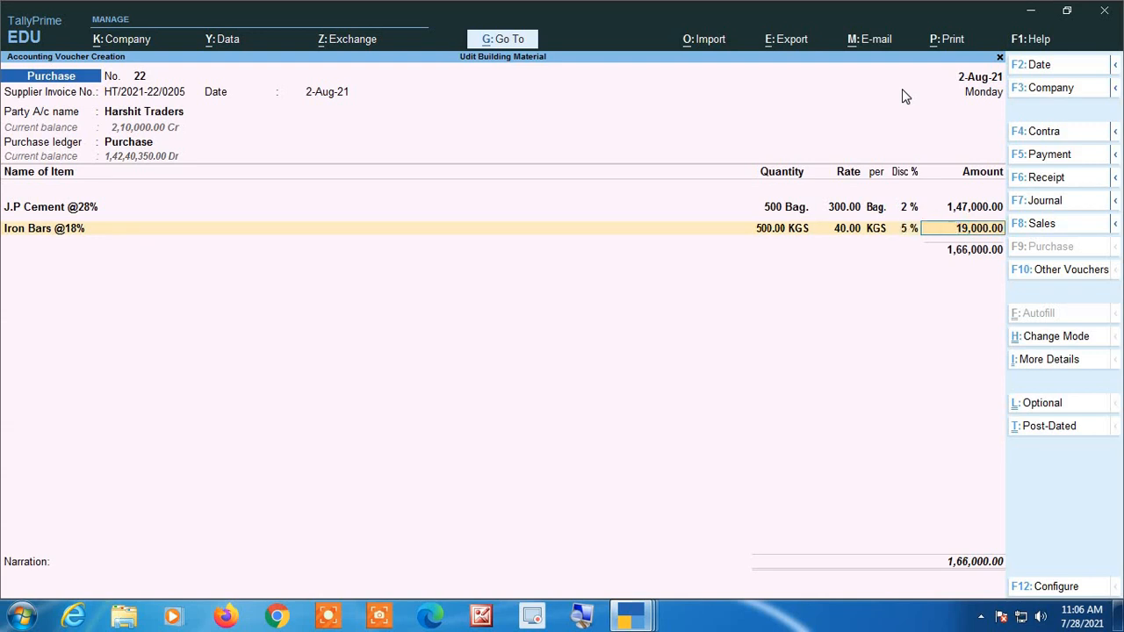
key(Return)
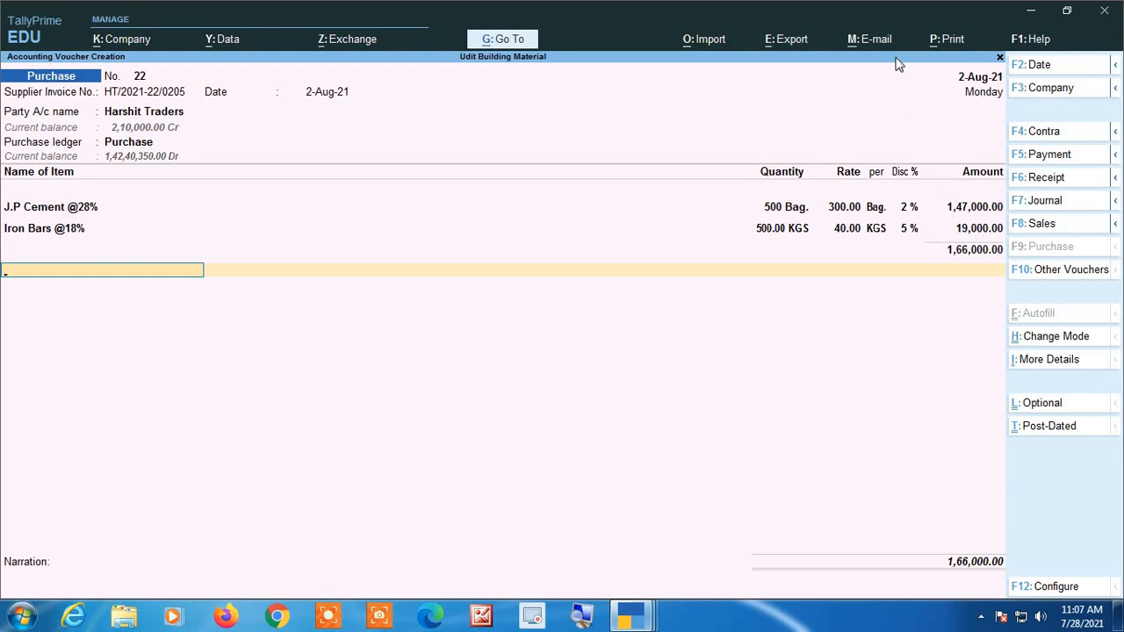
Add the Cgst and Sgst tax ledgers below the voucher's items with their calculated amounts.
text(Cg)
key(Return)
key(Return)
text(Sg)
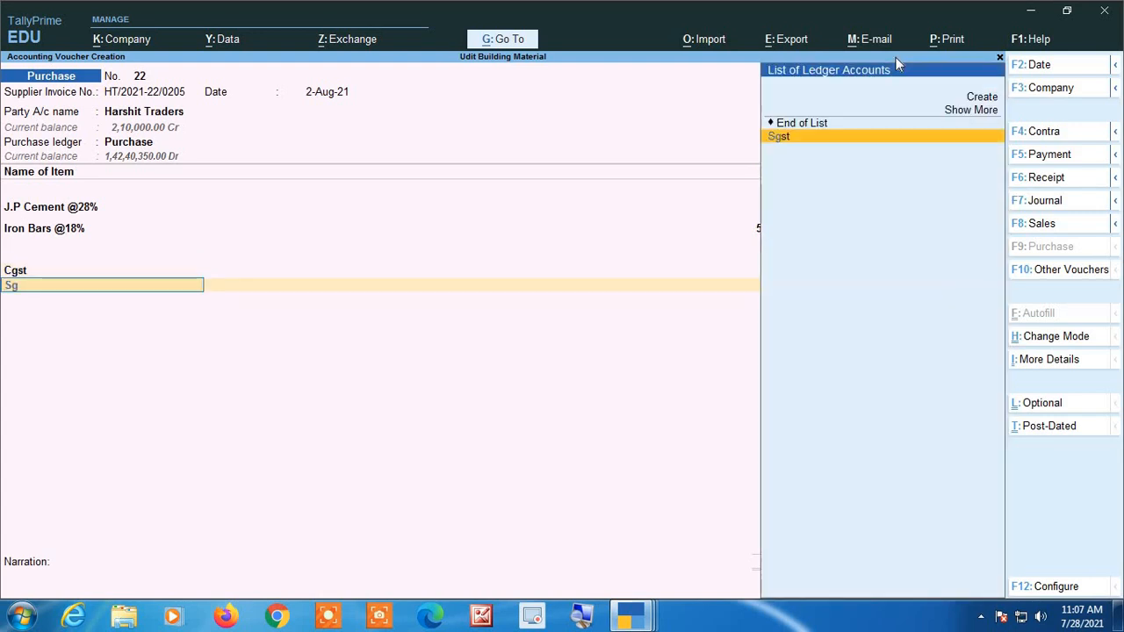
key(Return)
key(Return)
Compare the purchase voucher's total with the tax amounts and grand total on the supplier's invoice.
key(alt+Tab)
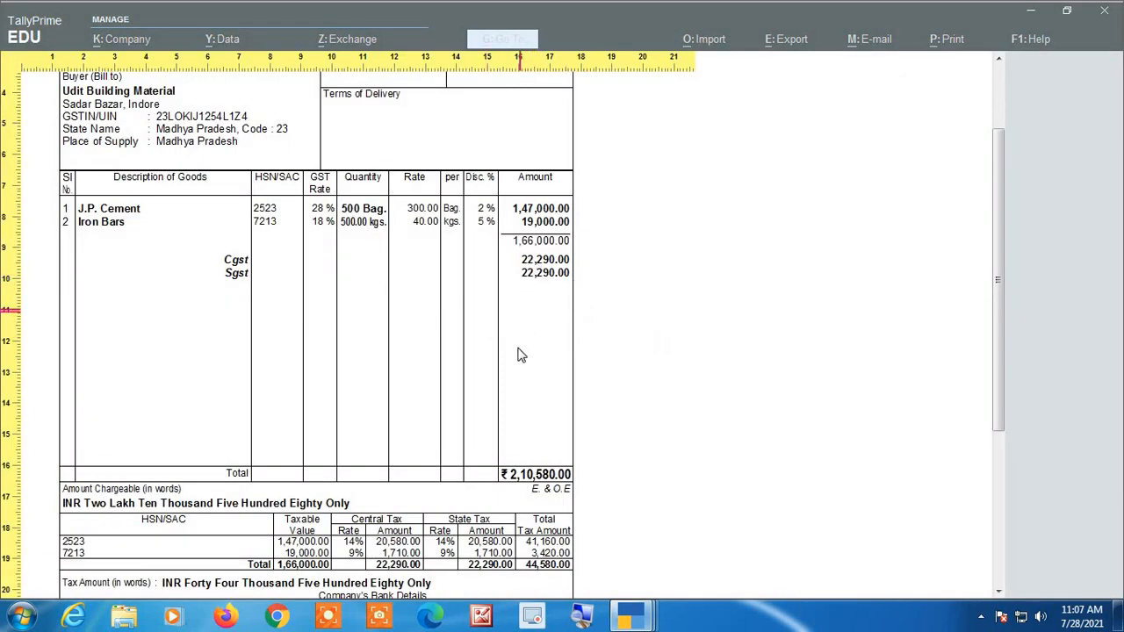
scroll(504, 484, down, 1)
scroll(503, 484, down, 5)
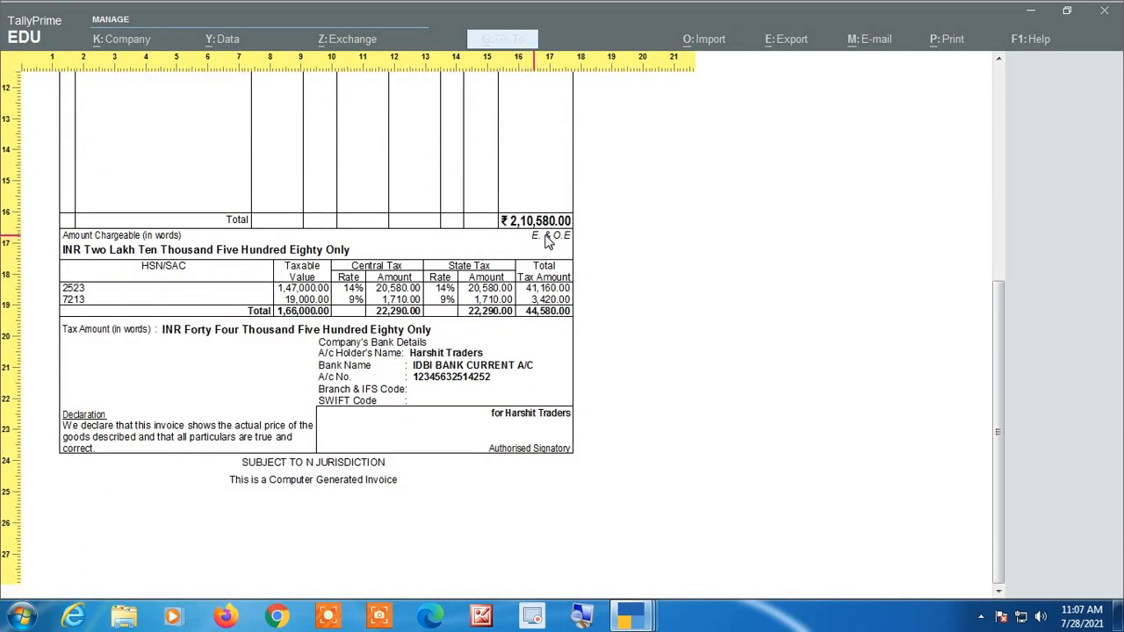
key(alt+Tab)
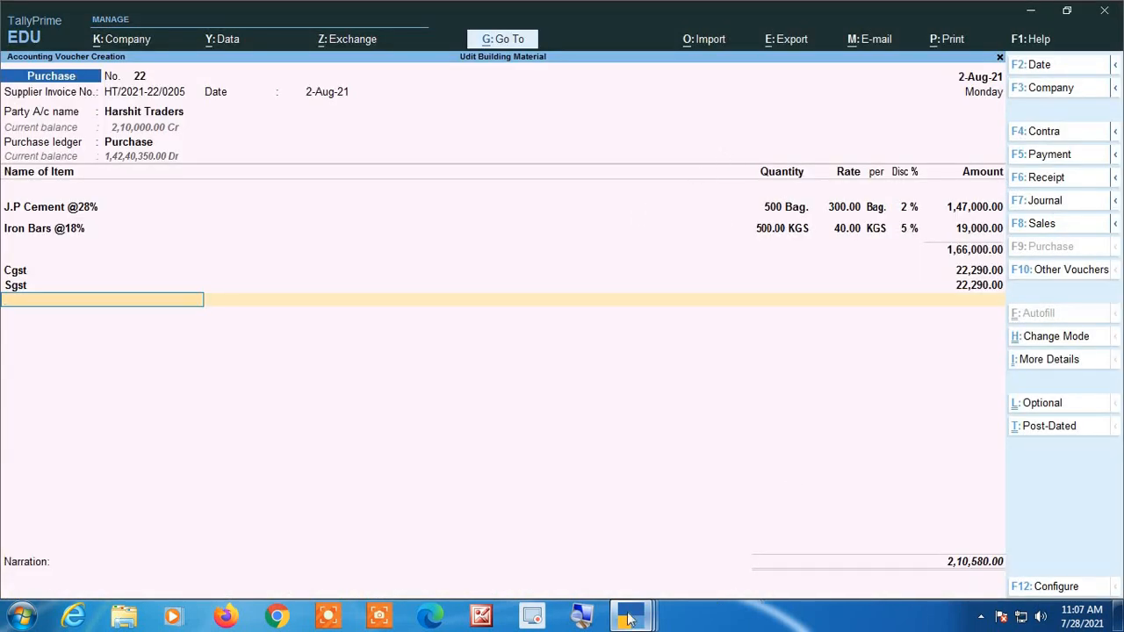
click(585, 620)
click(666, 537)
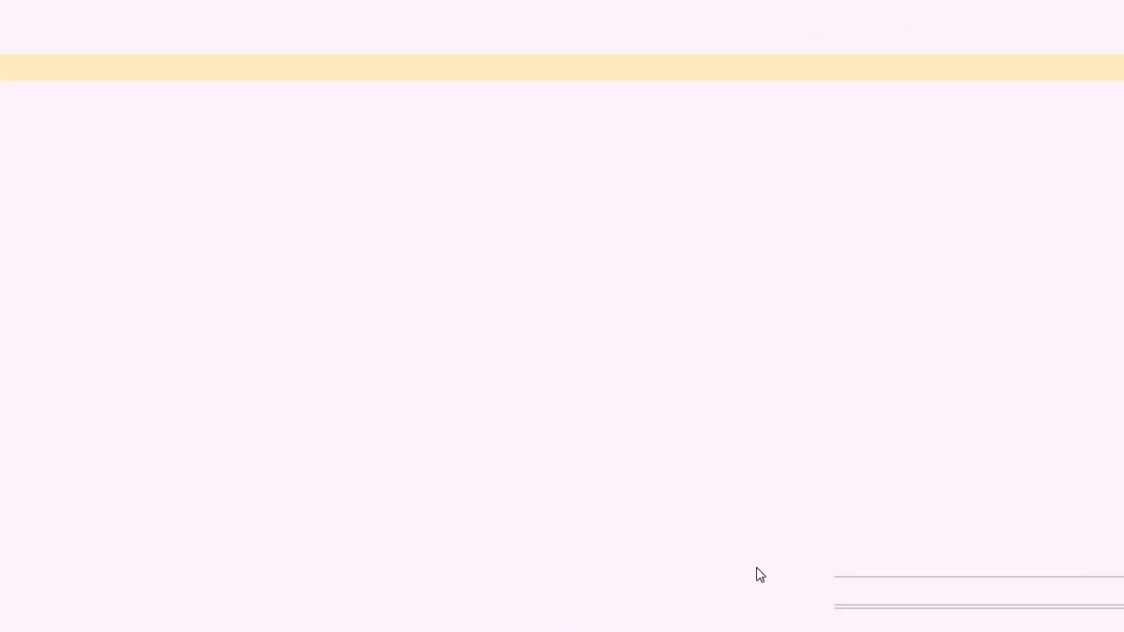
Decline saving the voucher and review its header, item, quantity, rate, discount and tax entries again up to the narration.
key(Return)
key(Return)
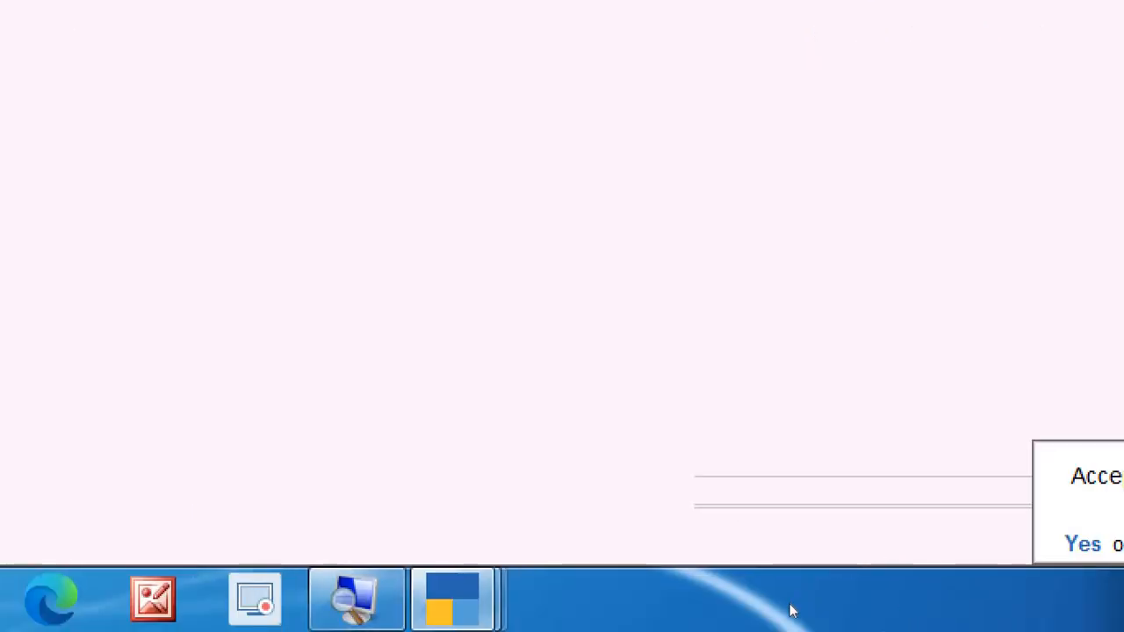
key(super+Escape)
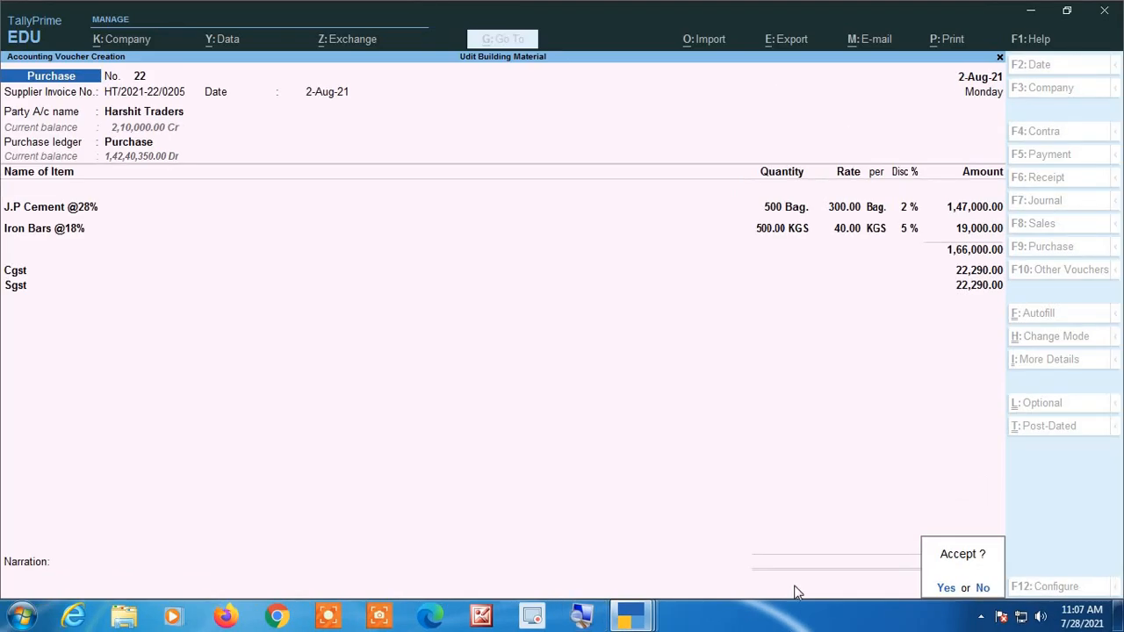
key(n)
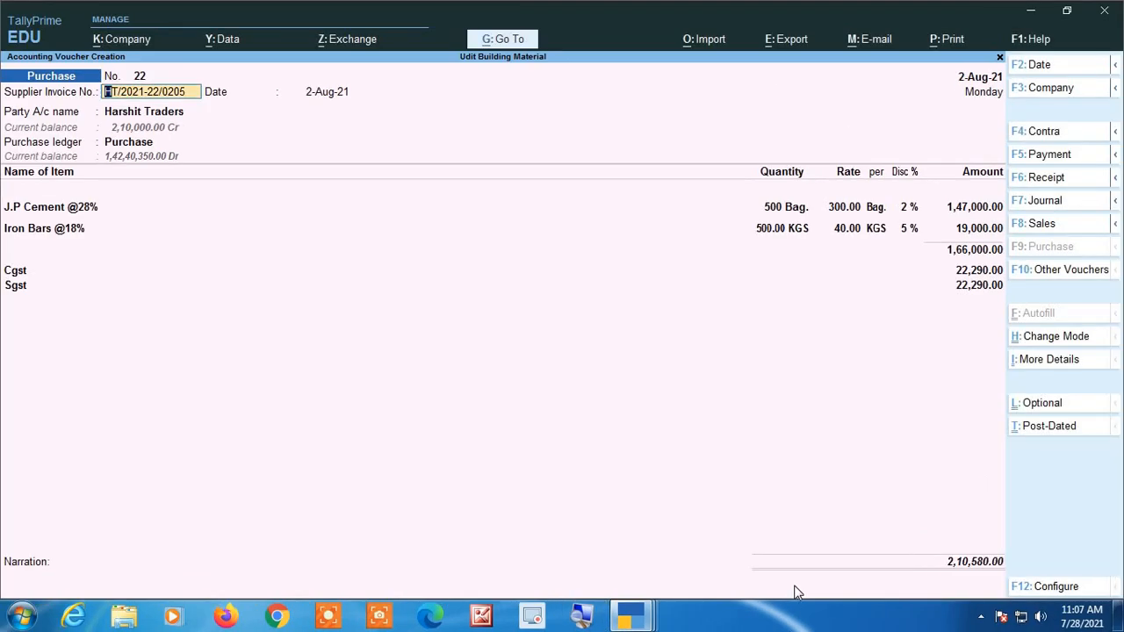
key(Return)
key(Return)
key(Return)
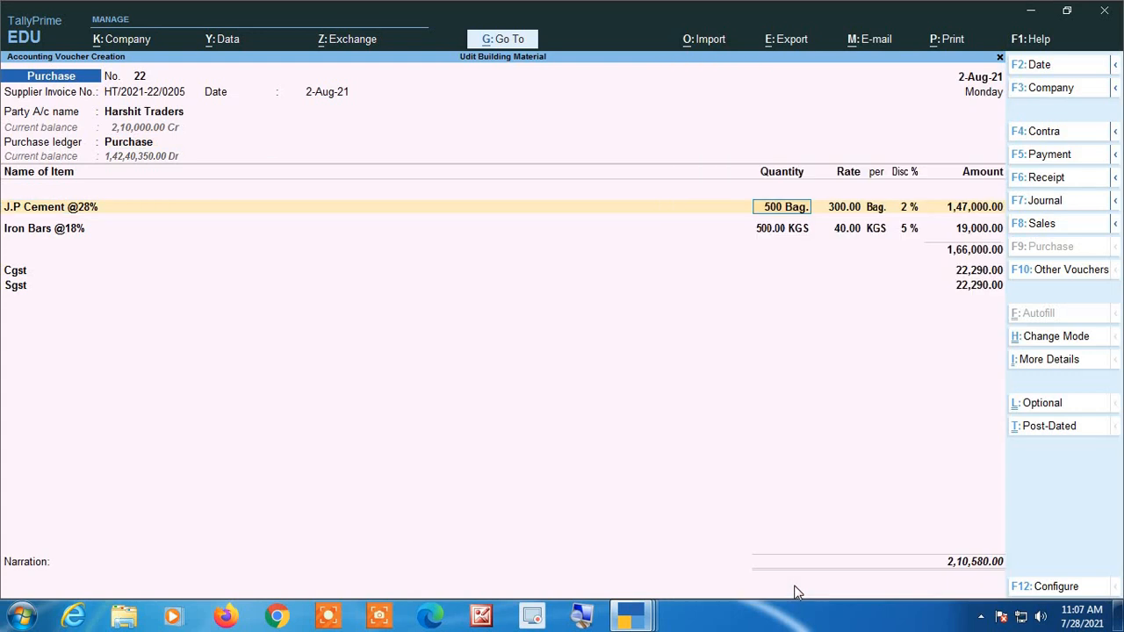
key(Return)
key(Return)
key(Return)
key(Return)
key(Return)
key(Return)
key(Return)
key(Return)
key(Return)
key(Return)
key(Return)
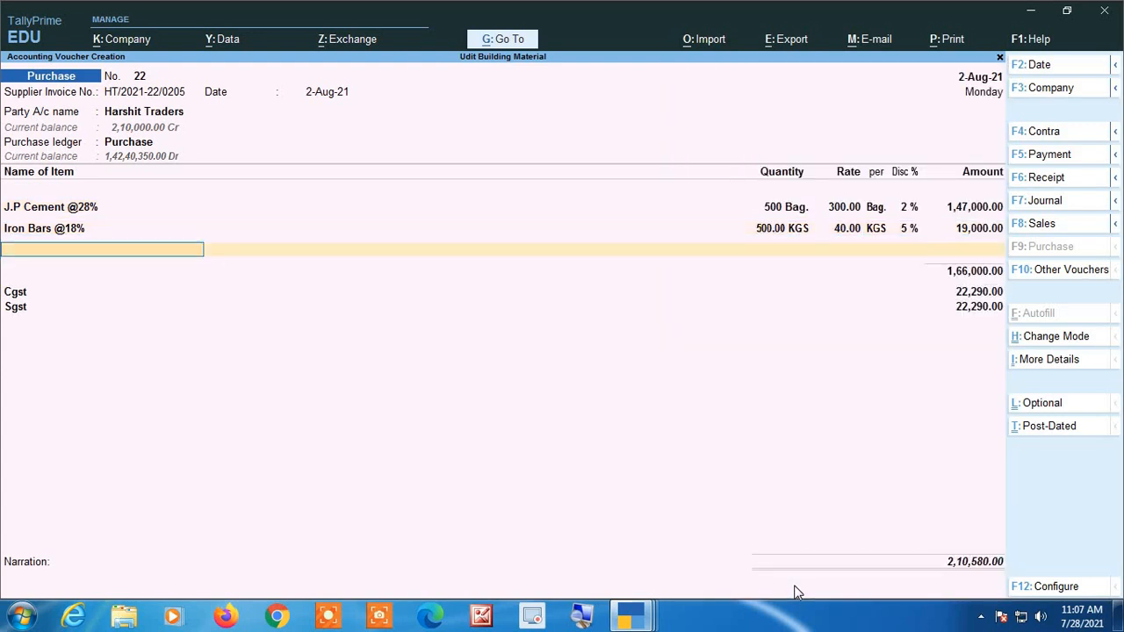
key(Return)
key(Return)
key(Return)
key(Return)
key(Return)
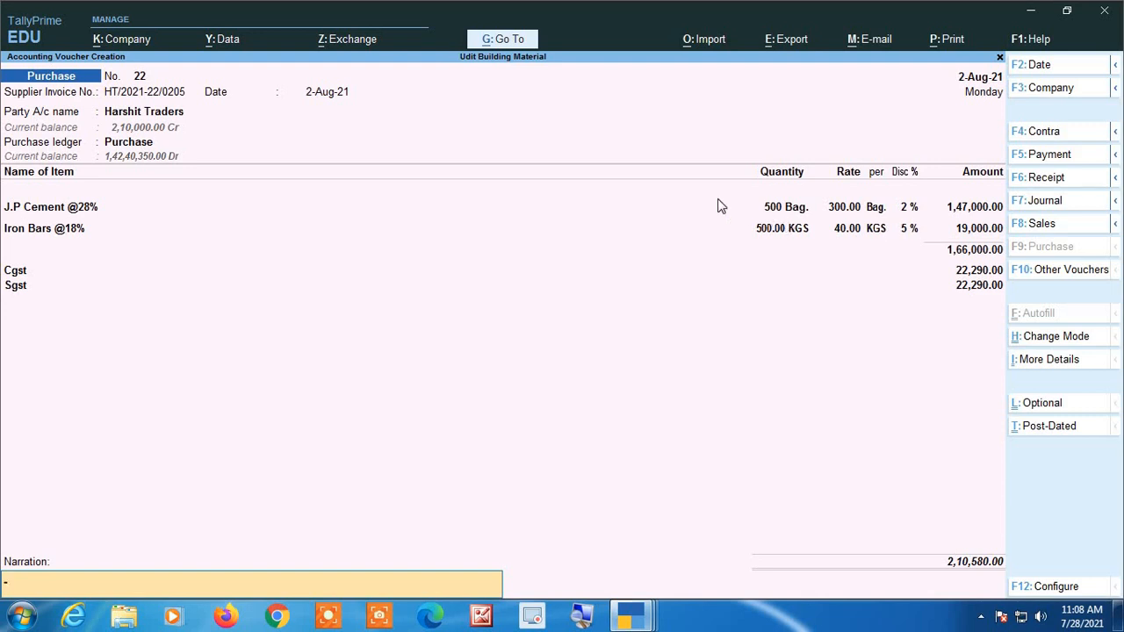
Save the purchase voucher without a narration and quit voucher creation.
key(Return)
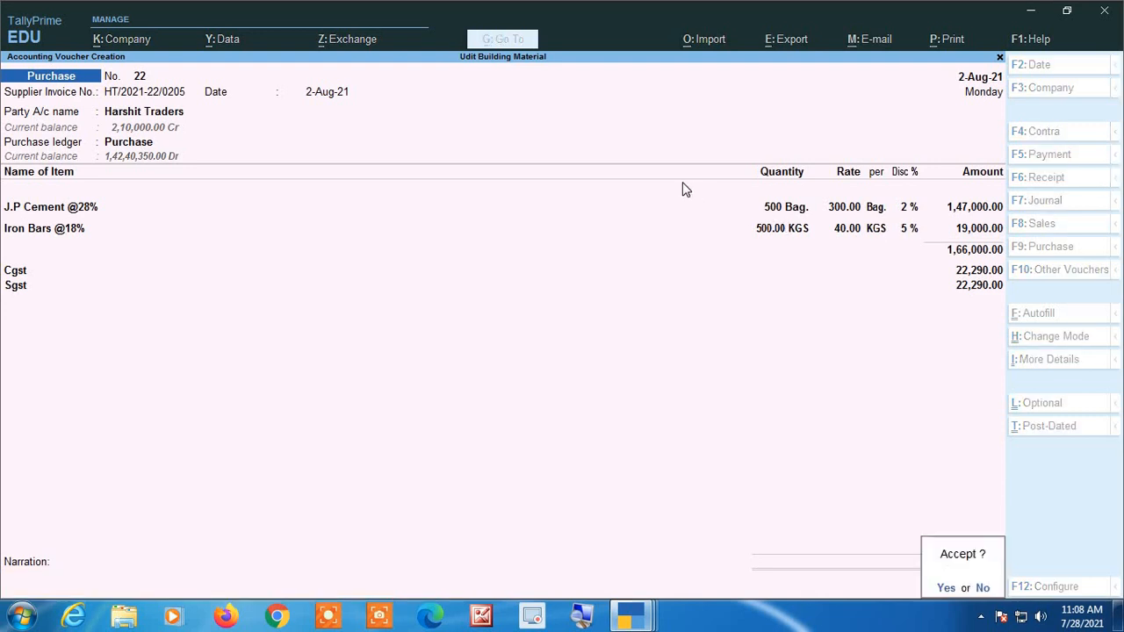
key(Return)
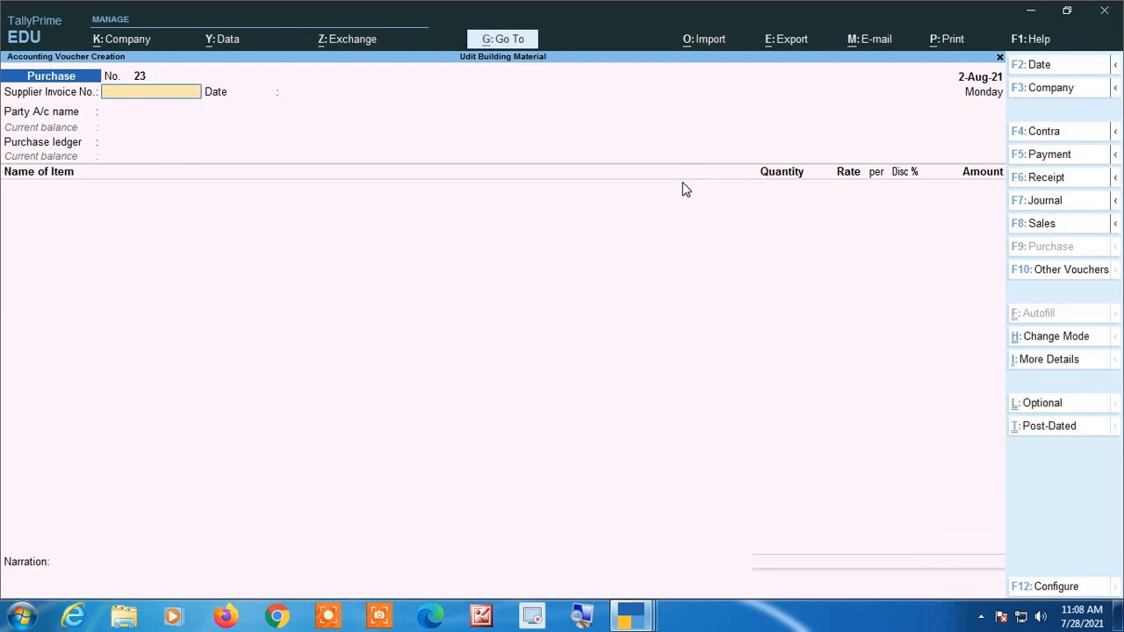
key(Escape)
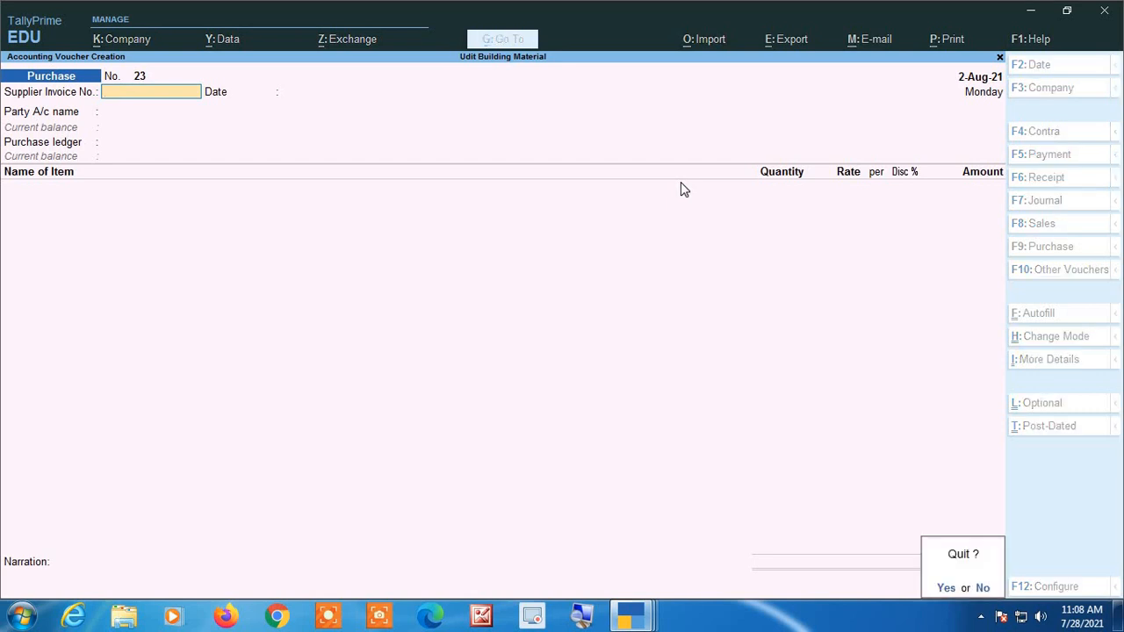
key(Return)
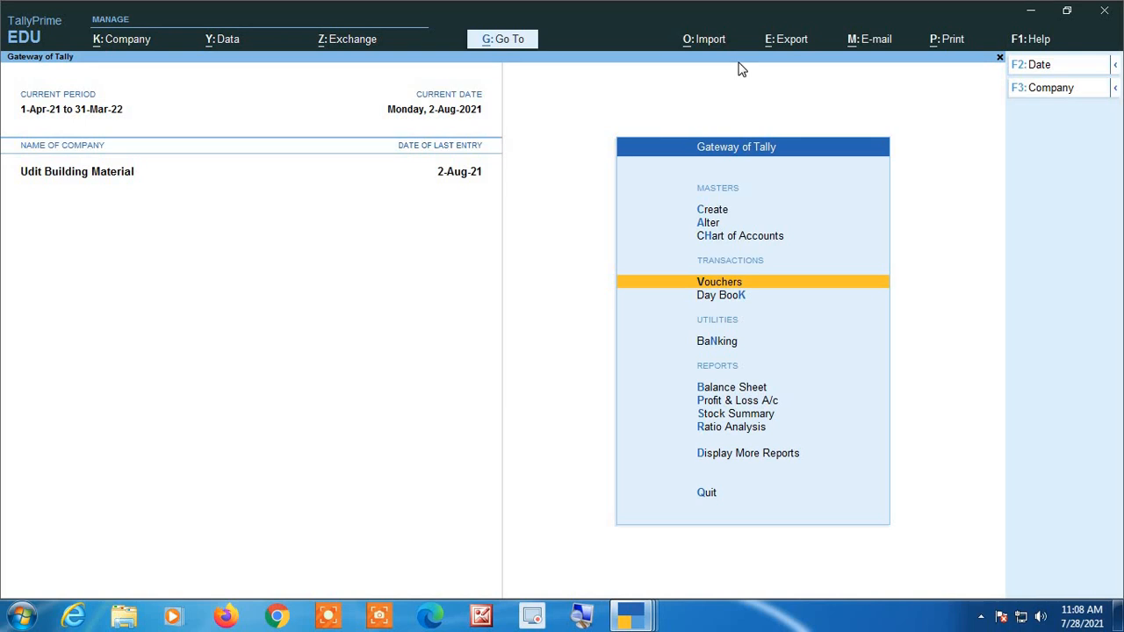
Open the Profit & Loss A/c report and expand it to its detailed form.
key(Down)
key(Down)
key(Down)
key(Down)
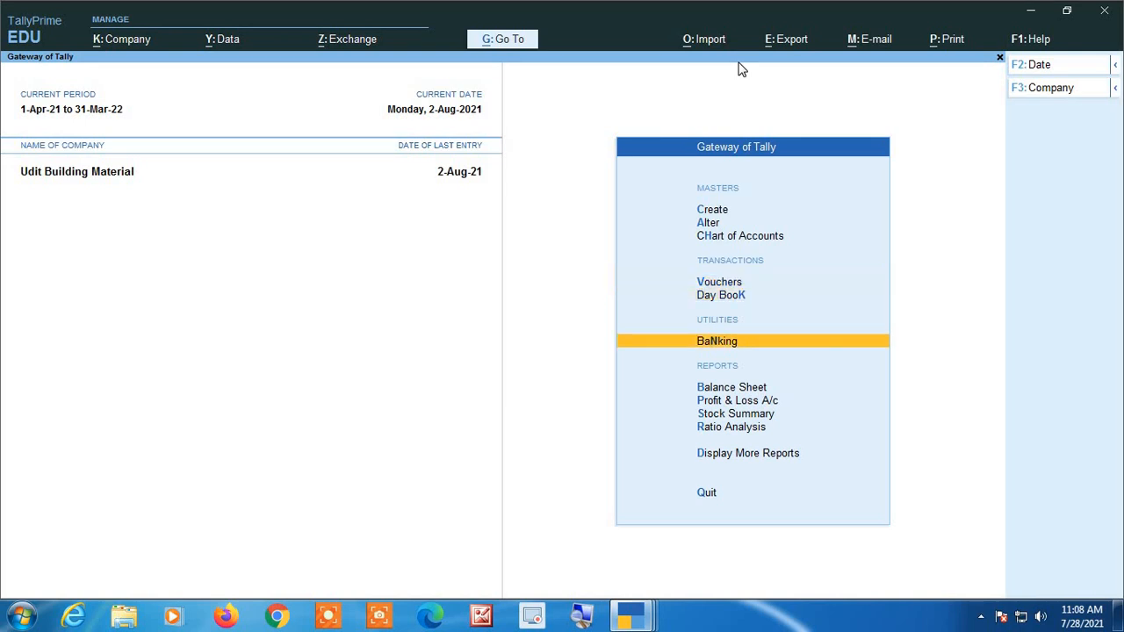
key(Return)
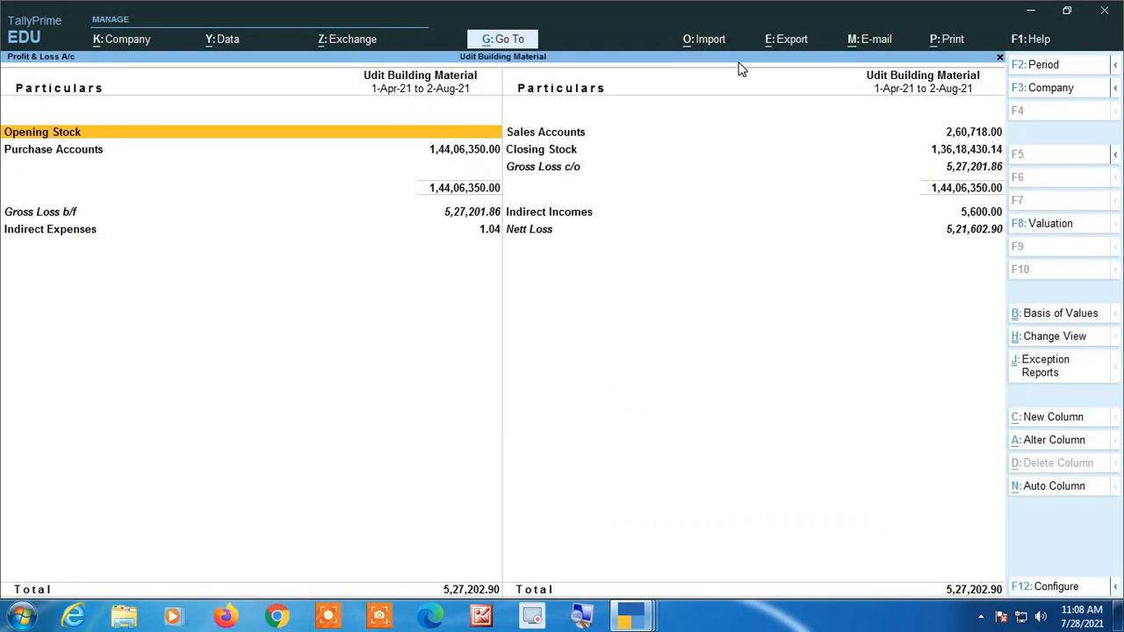
key(alt+F5)
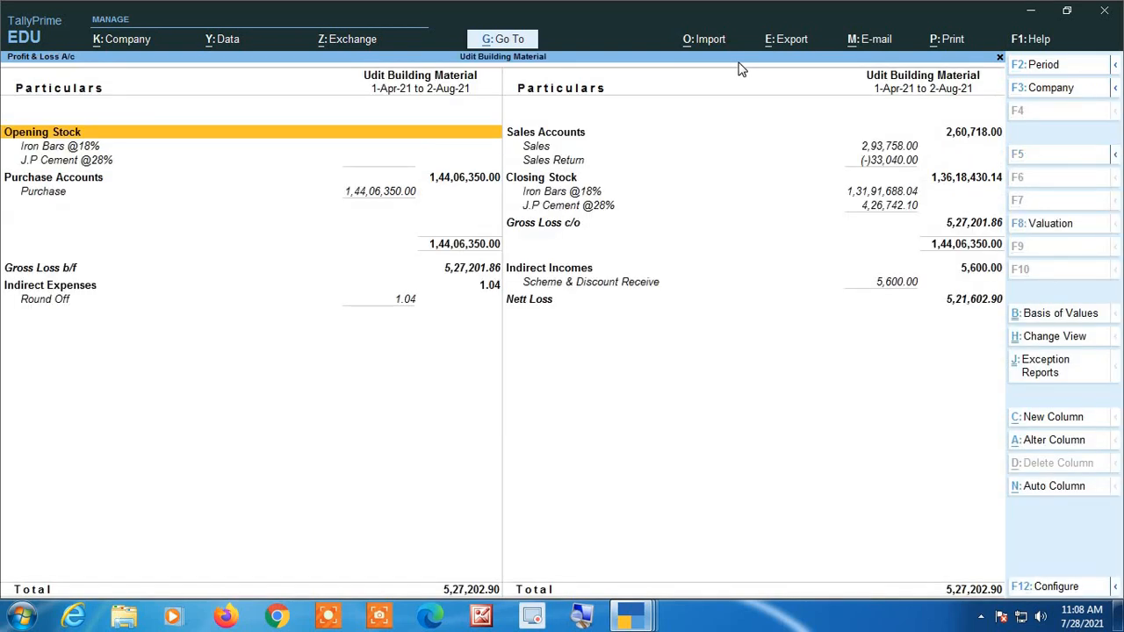
Drill down from Scheme & Discount Receive under Indirect Incomes to its purchase voucher, and return to the Gateway of Tally.
key(Right)
key(Down)
key(Down)
key(Down)
key(Down)
key(Down)
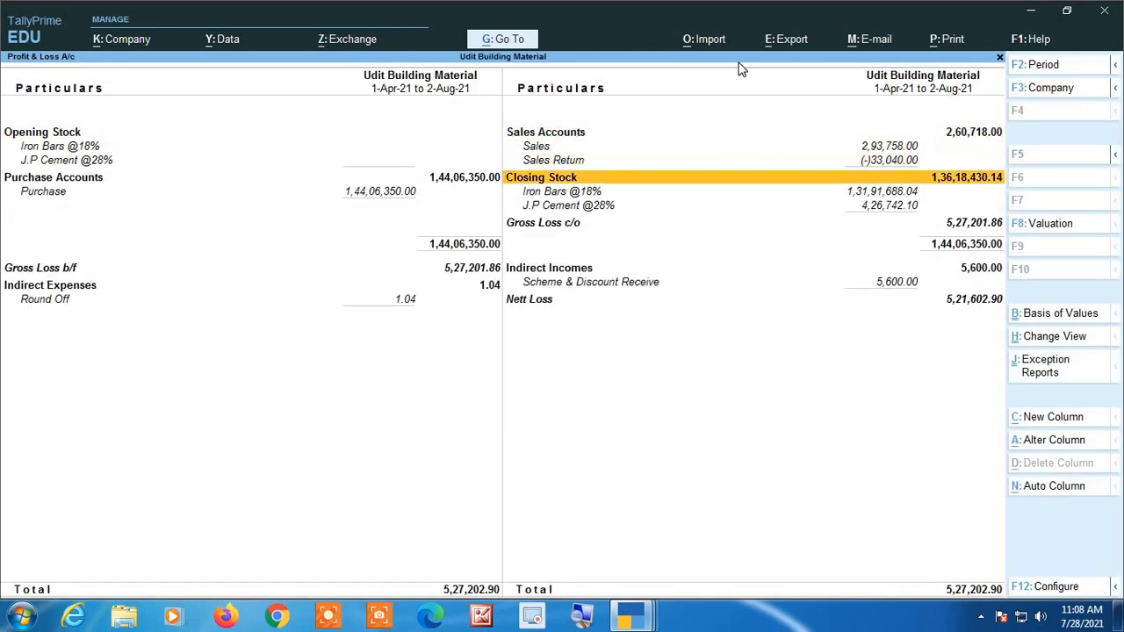
key(Down)
key(Down)
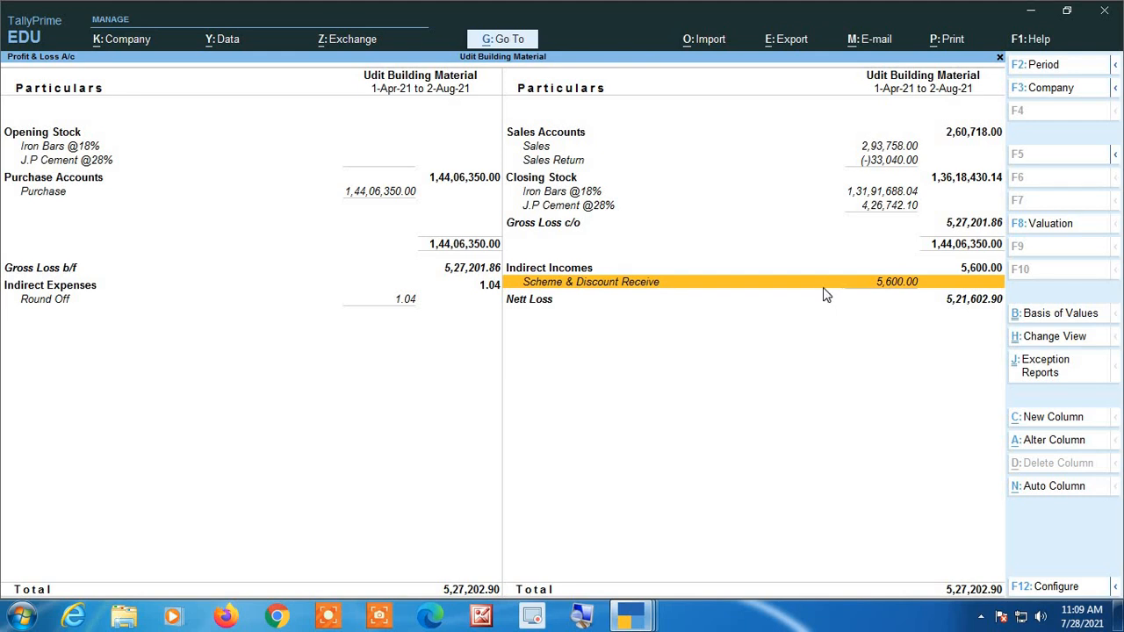
key(Return)
key(Return)
key(Return)
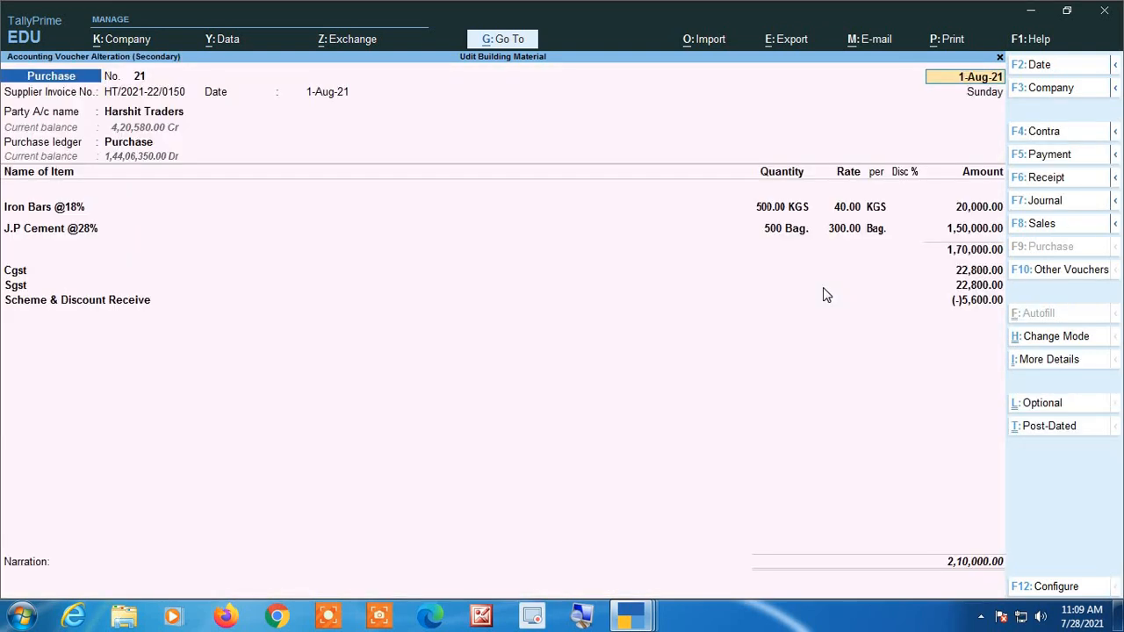
key(Escape)
key(Escape)
key(Escape)
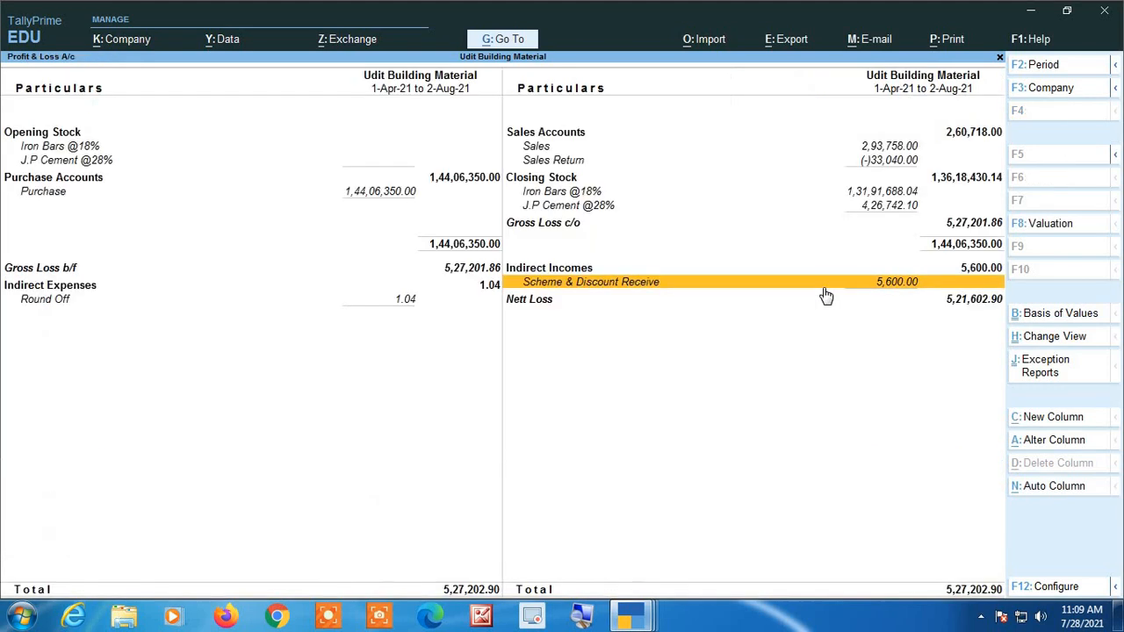
key(Escape)
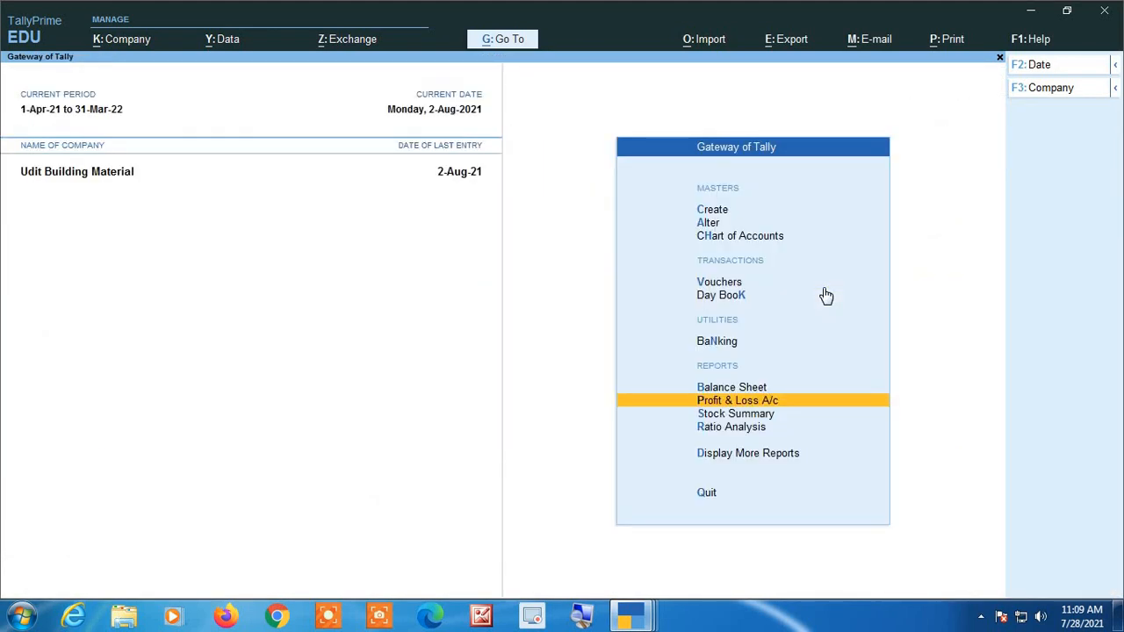